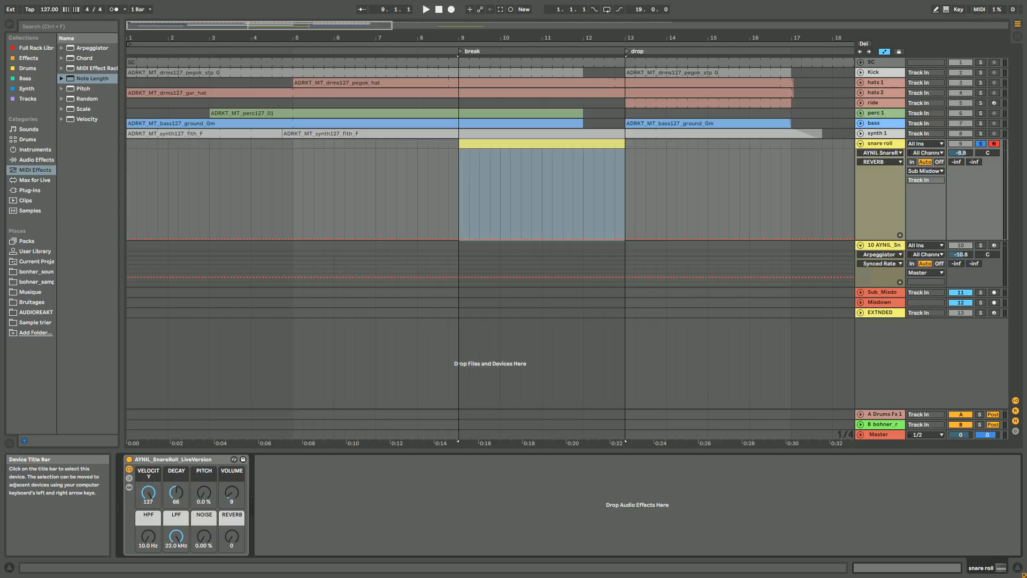
Show the devices inside the snare roll rack and unfold the AYNIL_MidiRoll rack with its chains and devices.
{"action": "double_click", "coordinate": [589, 143]}
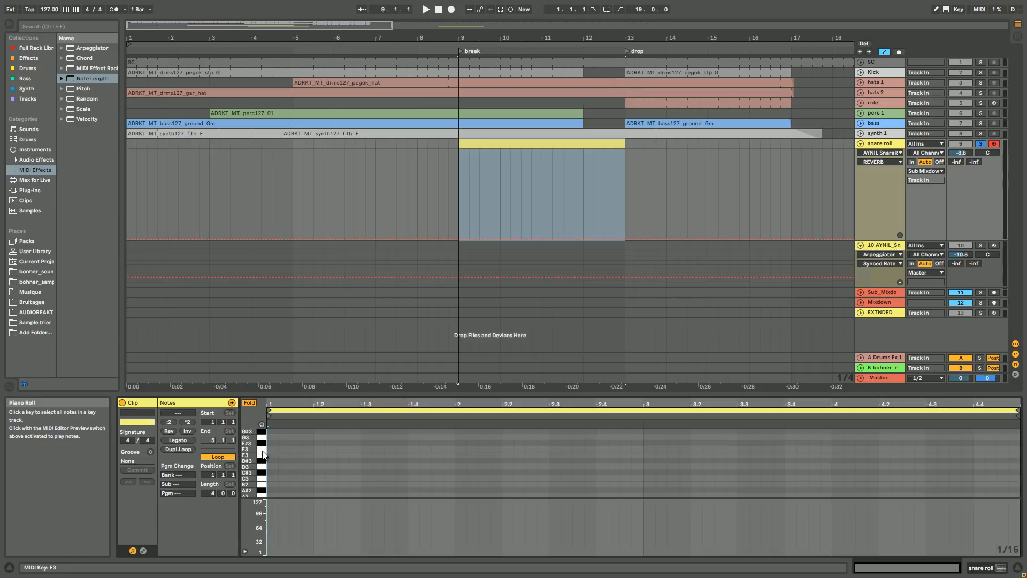
{"action": "double_click", "coordinate": [885, 147]}
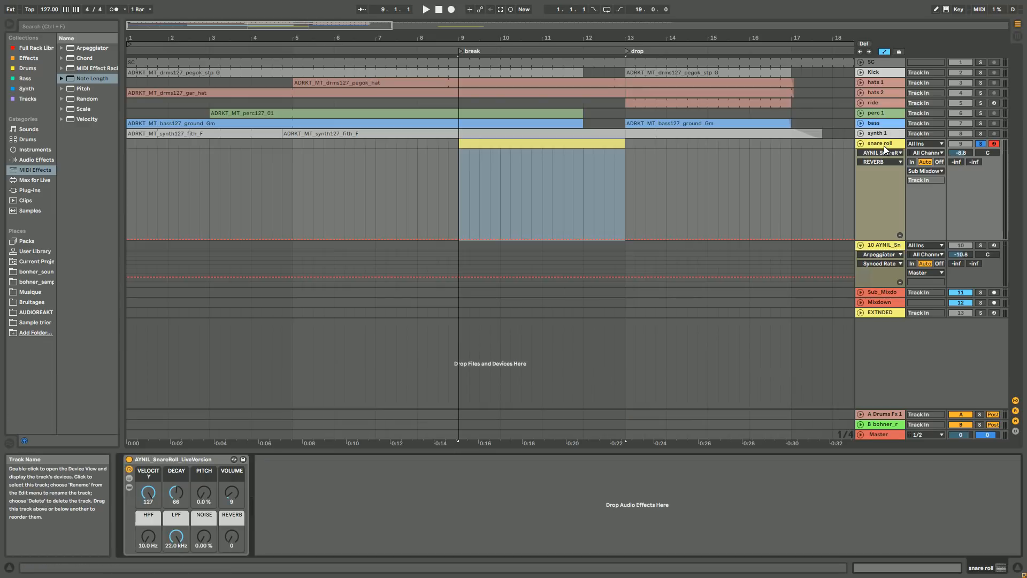
{"action": "left_click", "coordinate": [129, 488]}
{"action": "double_click", "coordinate": [255, 512]}
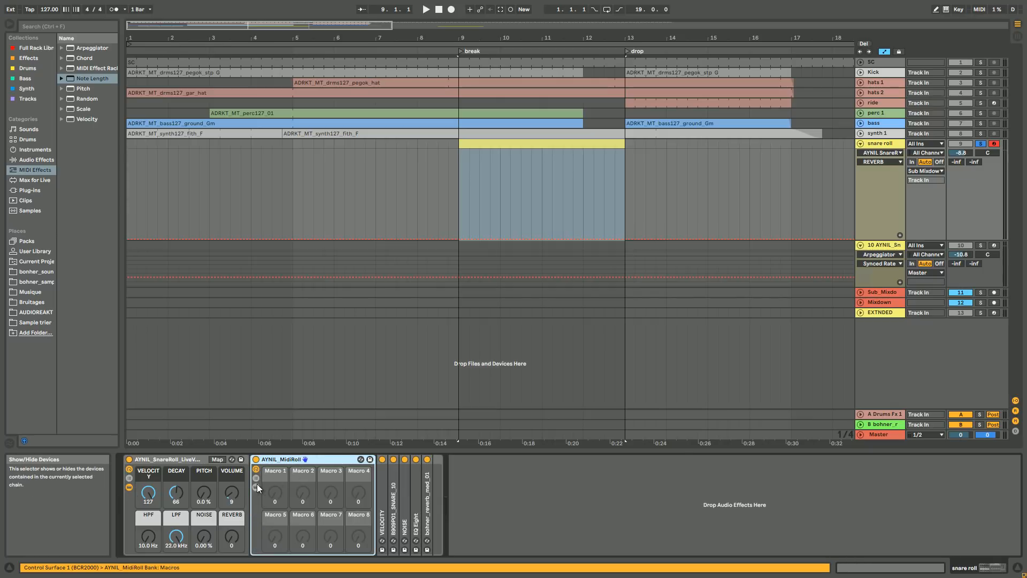
{"action": "left_click", "coordinate": [256, 488]}
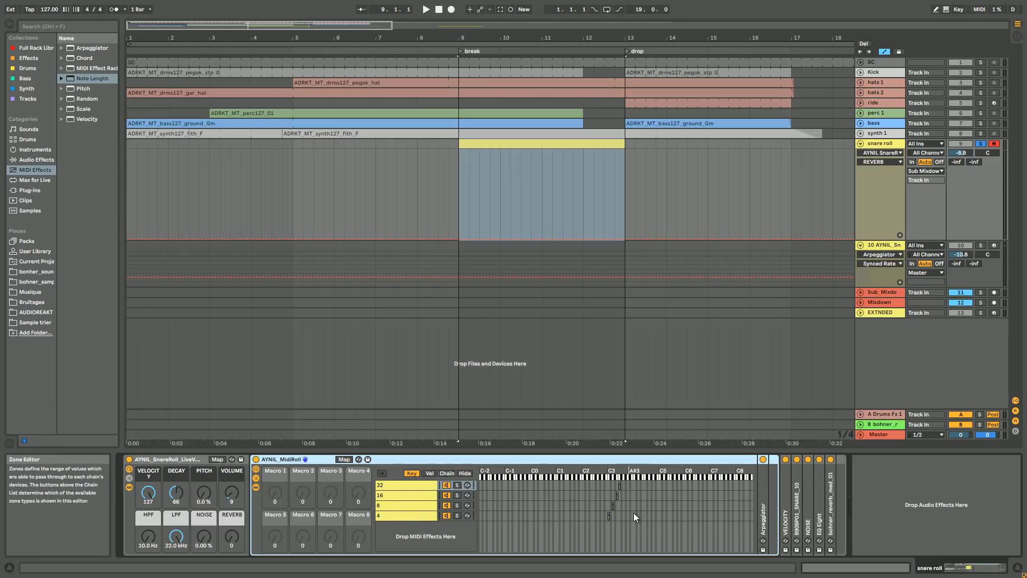
Unfold the Arpeggiator and examine its settings for each of the 32, 16, 8 and 4 chains of the AYNIL_MidiRoll rack.
{"action": "left_click", "coordinate": [406, 490]}
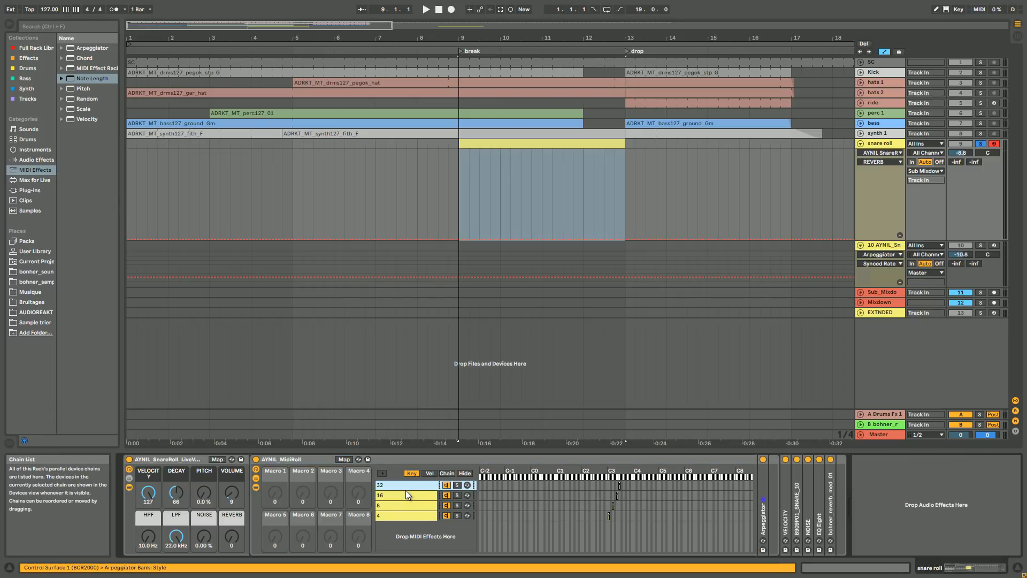
{"action": "double_click", "coordinate": [763, 503]}
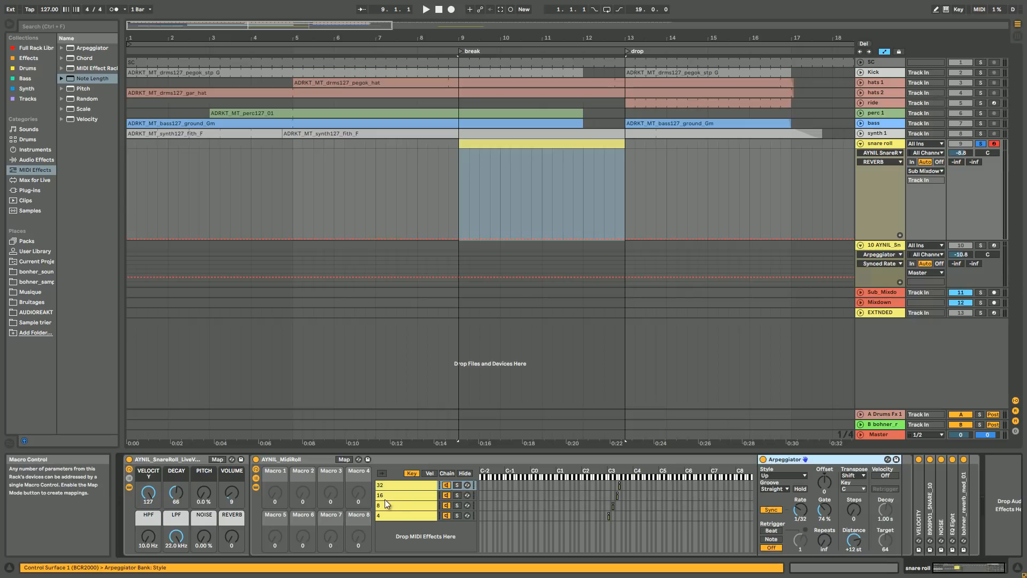
{"action": "left_click", "coordinate": [398, 486]}
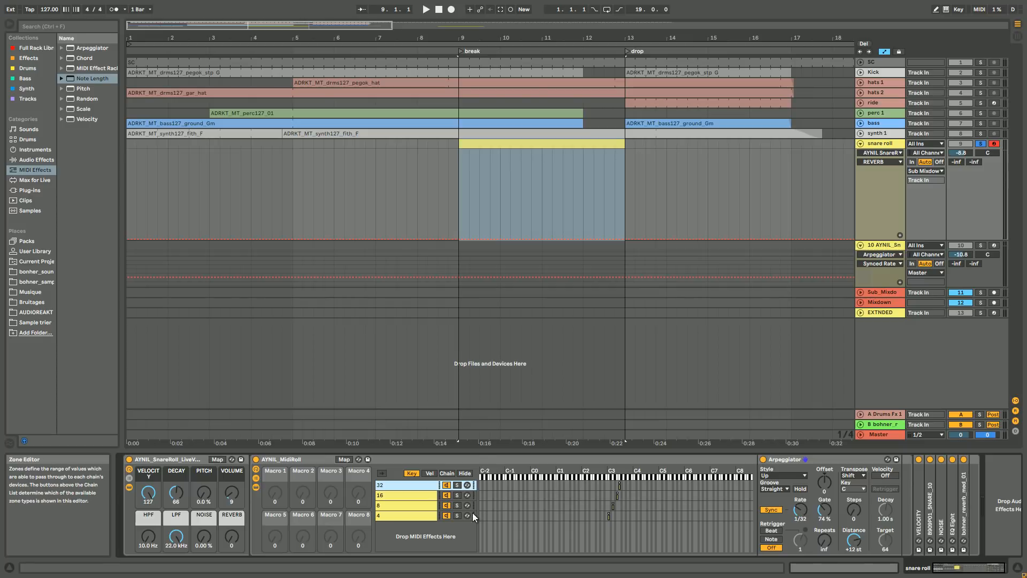
{"action": "left_click", "coordinate": [403, 497]}
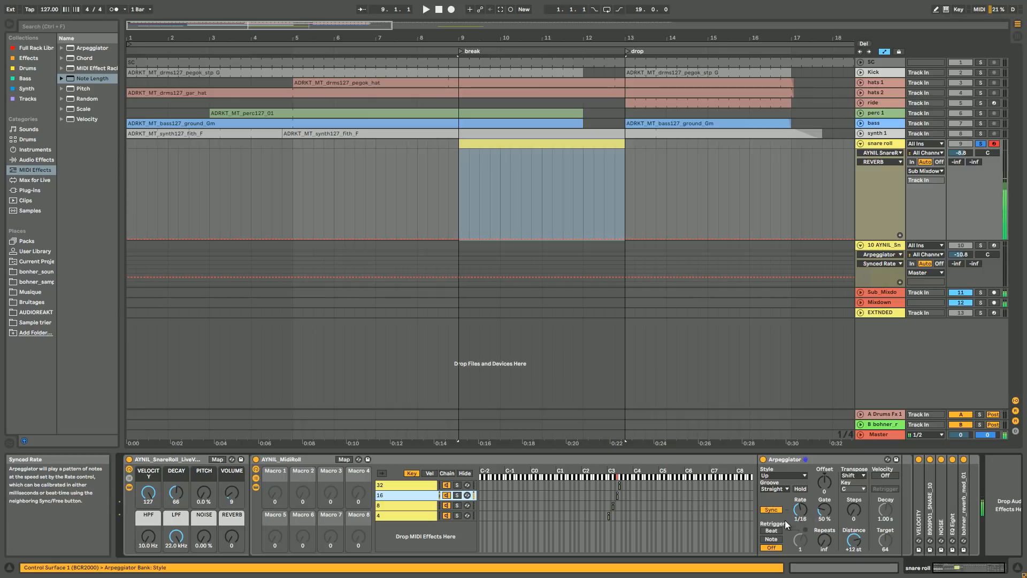
{"action": "left_click", "coordinate": [418, 505]}
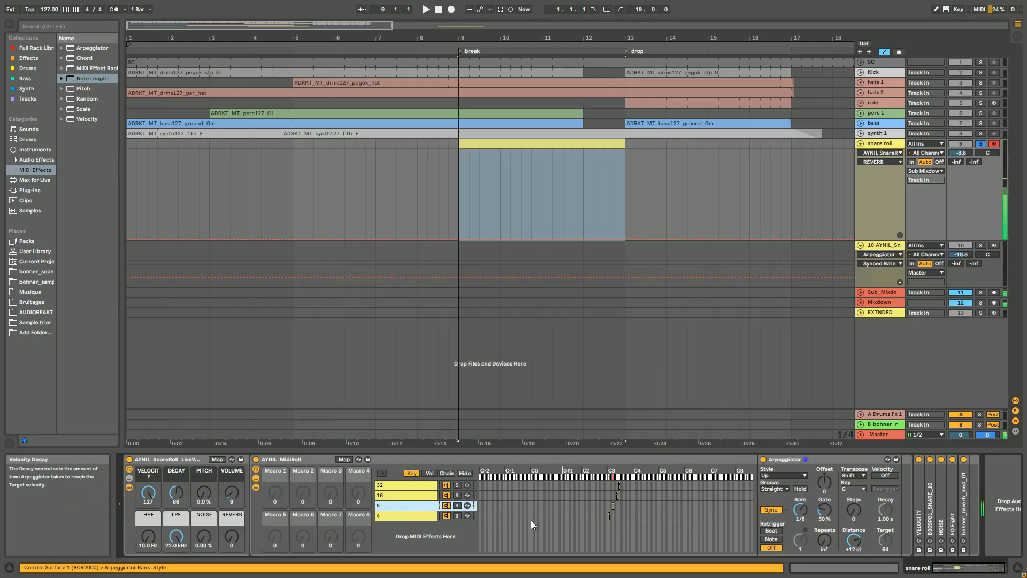
{"action": "left_click", "coordinate": [425, 515]}
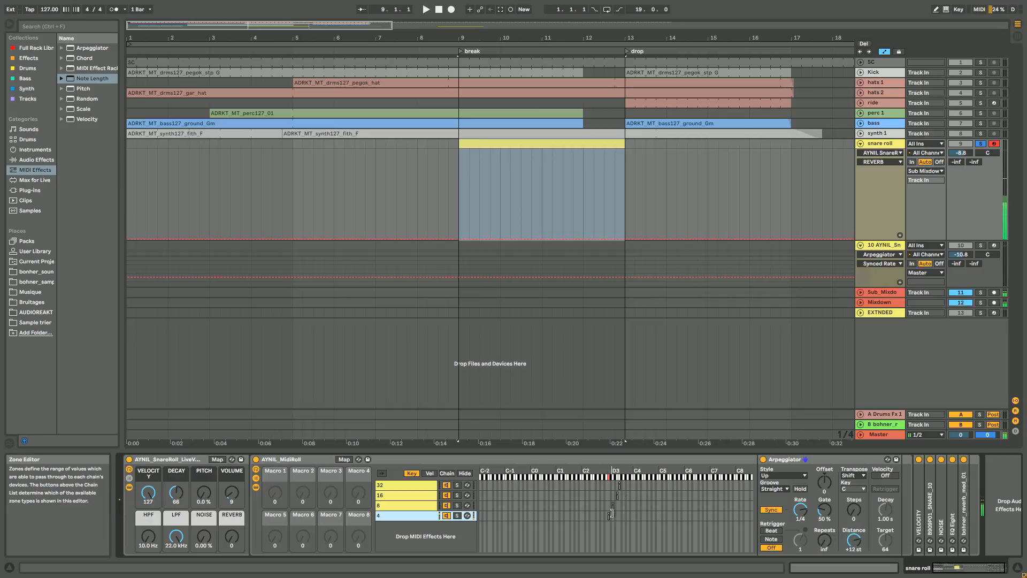
{"action": "left_click", "coordinate": [406, 504]}
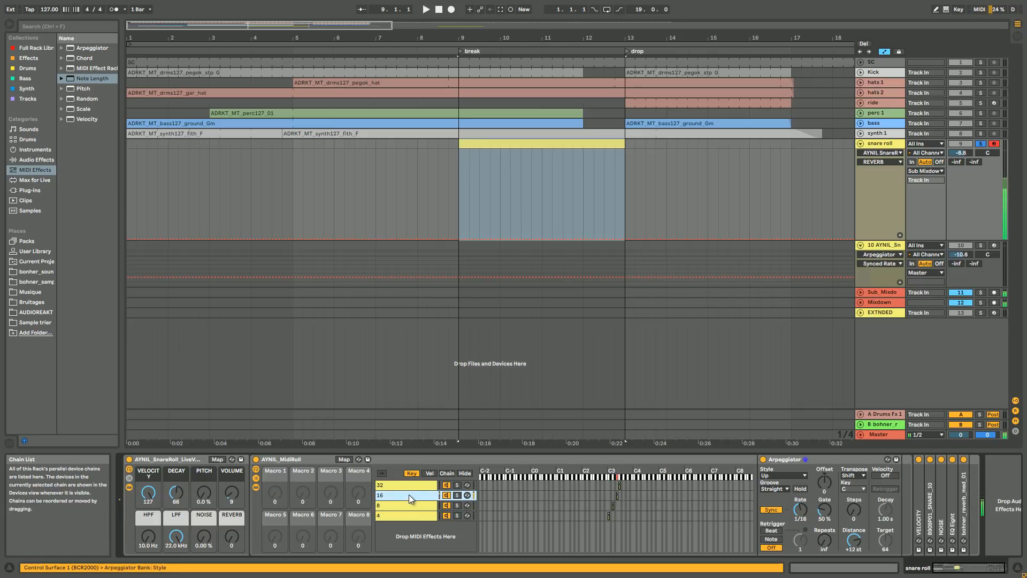
{"action": "left_click", "coordinate": [399, 486]}
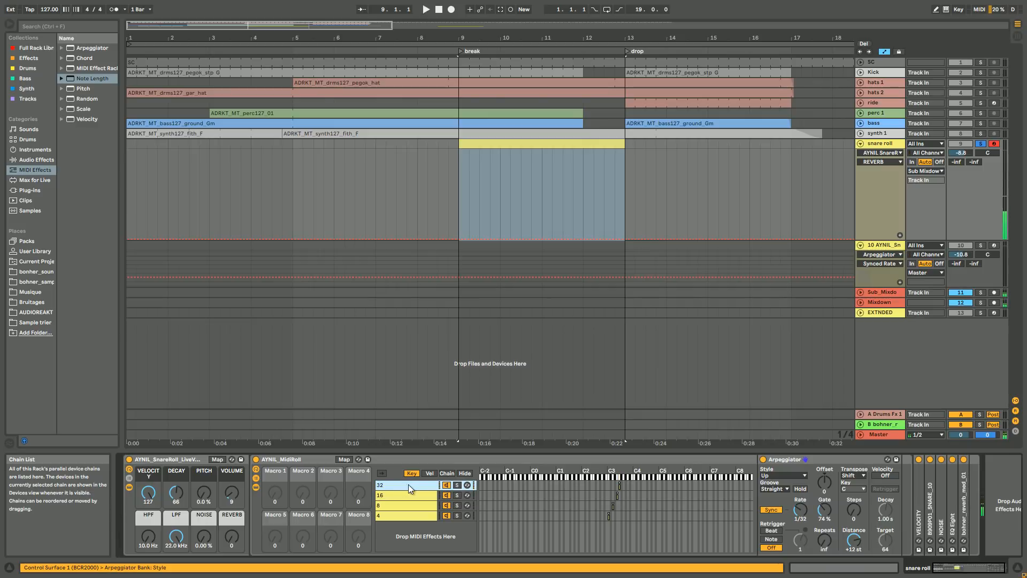
Hide the AYNIL_MidiRoll rack's devices and chain list, and fold the rack.
{"action": "left_click", "coordinate": [256, 487]}
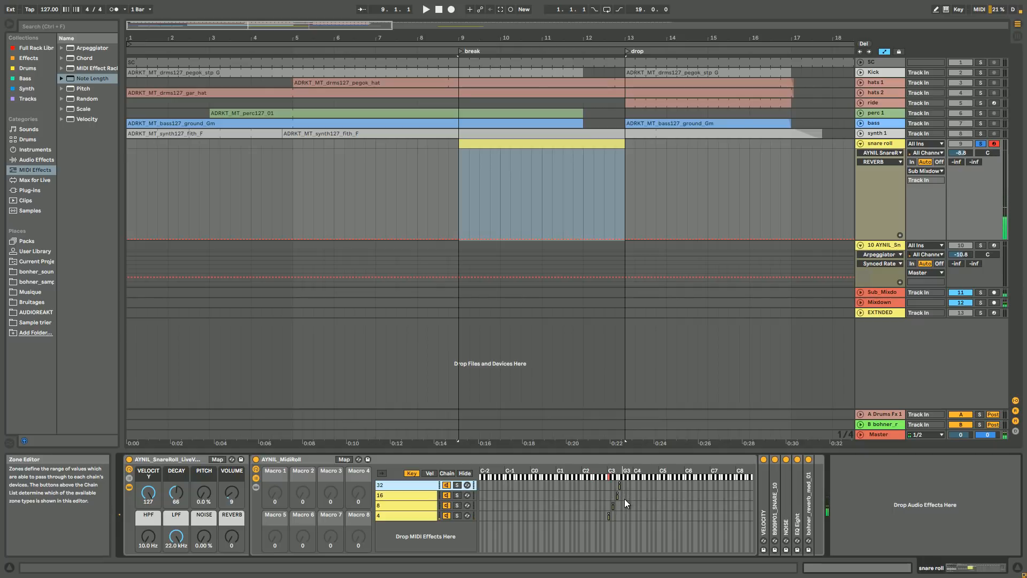
{"action": "left_click", "coordinate": [256, 478]}
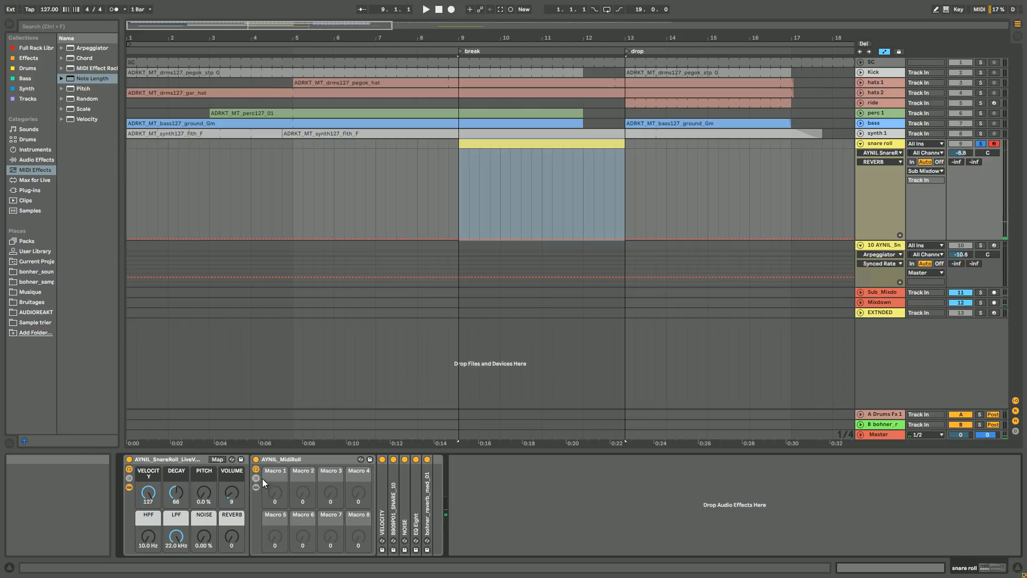
{"action": "double_click", "coordinate": [316, 461]}
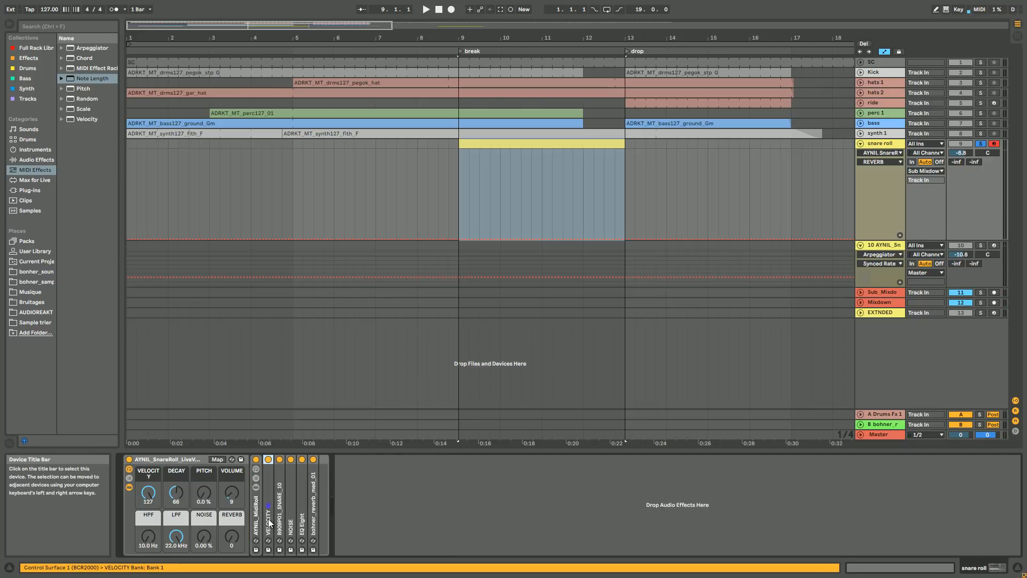
Examine the unfolded VELOCITY device while trying out the Velocity macro, keeping the macro at 127, and fold the device again.
{"action": "double_click", "coordinate": [277, 524]}
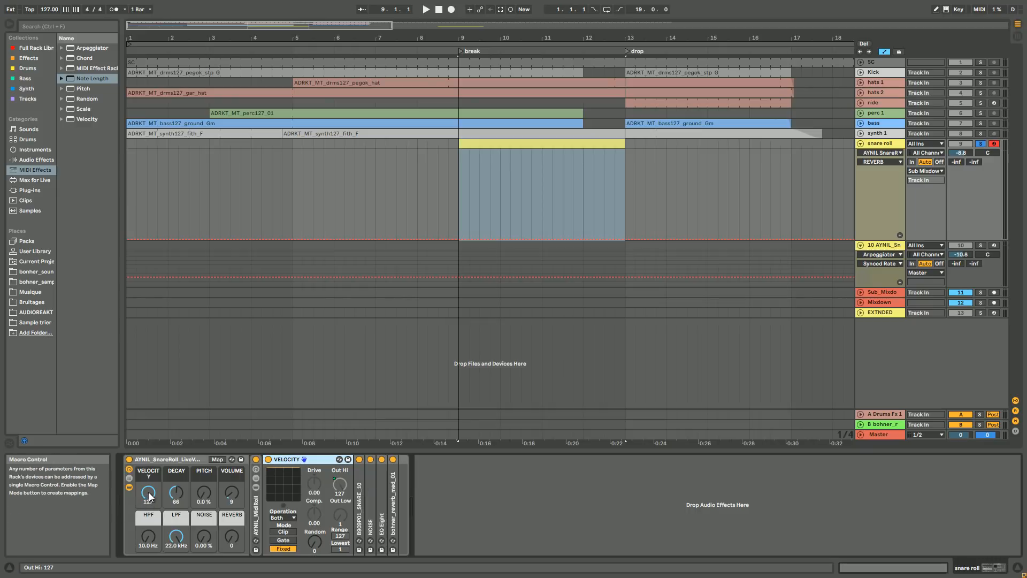
{"action": "mouse_move", "coordinate": [150, 496]}
{"action": "left_mouse_down"}
{"action": "mouse_move", "coordinate": [149, 527]}
{"action": "mouse_move", "coordinate": [150, 465]}
{"action": "mouse_move", "coordinate": [149, 486]}
{"action": "left_mouse_up"}
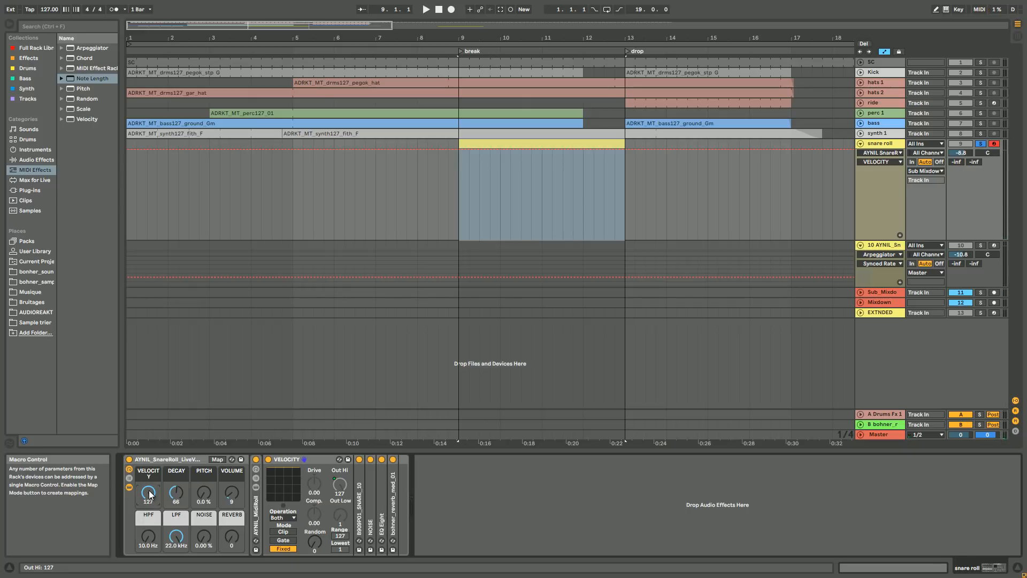
{"action": "mouse_move", "coordinate": [149, 495]}
{"action": "left_mouse_down"}
{"action": "mouse_move", "coordinate": [149, 522]}
{"action": "mouse_move", "coordinate": [150, 476]}
{"action": "left_mouse_up"}
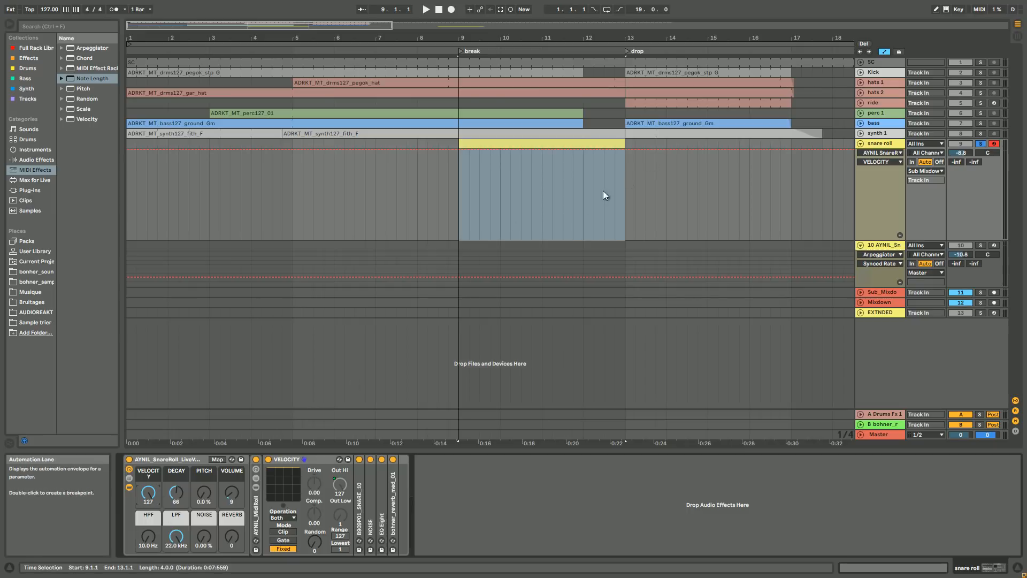
{"action": "left_click", "coordinate": [317, 459]}
{"action": "double_click", "coordinate": [304, 460]}
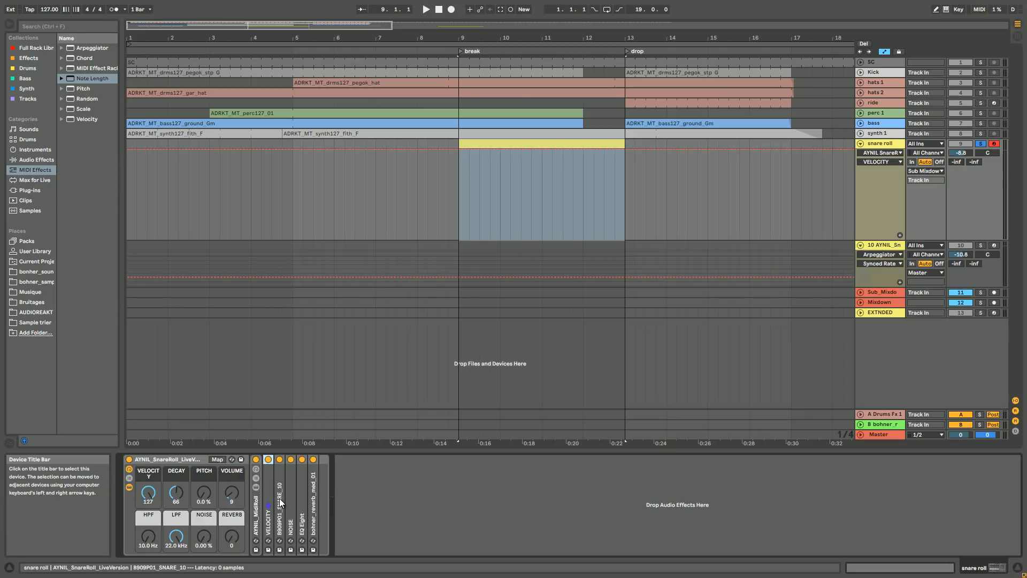
Unfold the B909P01_SNARE_10 sampler and open its zone editor.
{"action": "double_click", "coordinate": [282, 497]}
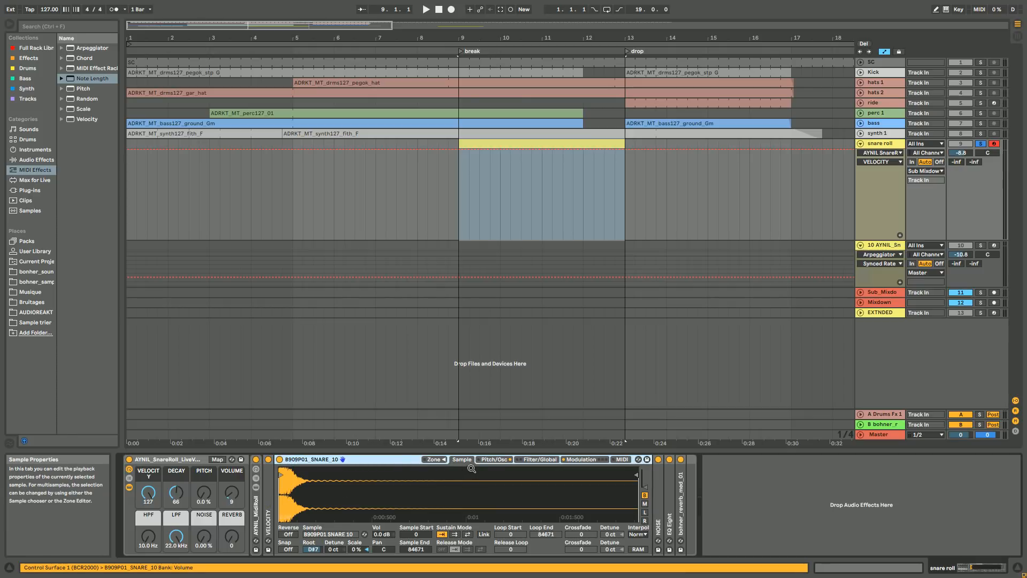
{"action": "left_click", "coordinate": [444, 460]}
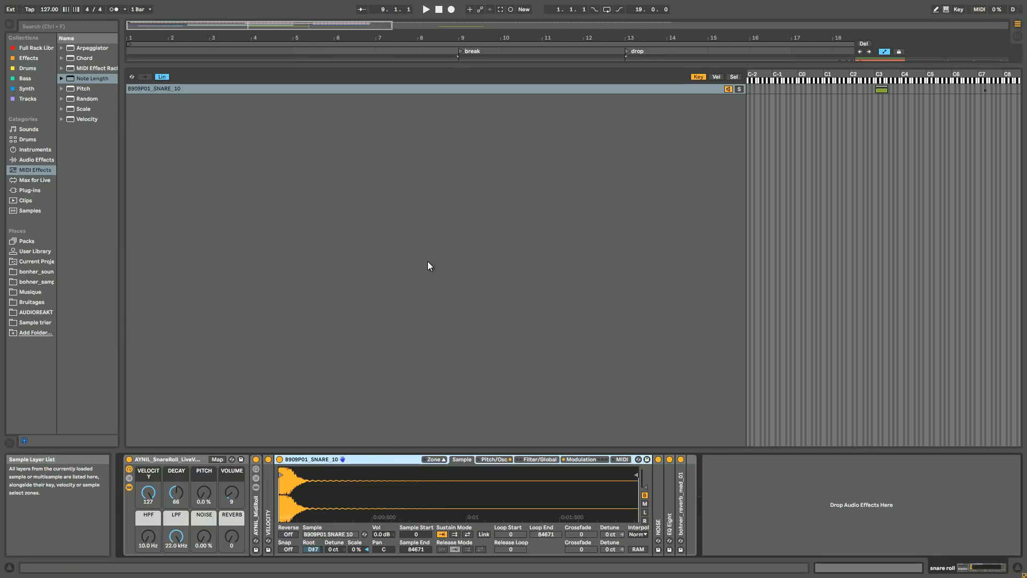
{"action": "double_click", "coordinate": [255, 514]}
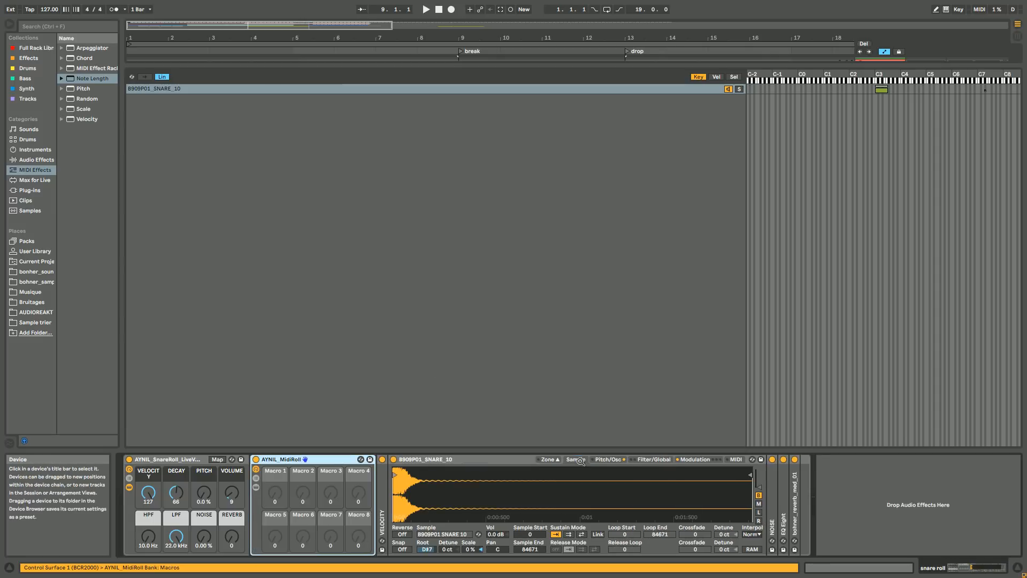
{"action": "double_click", "coordinate": [291, 459]}
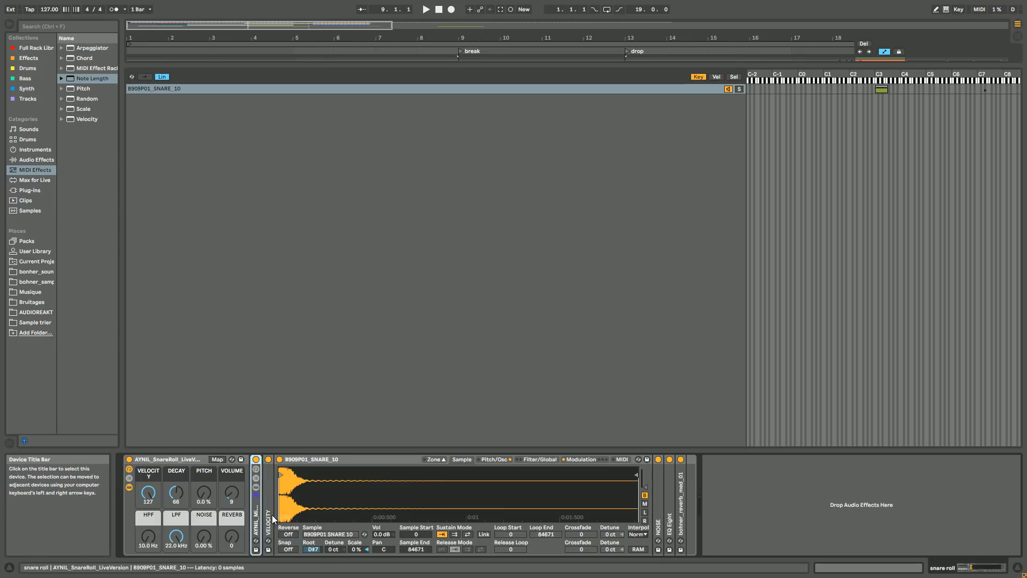
Set the rack's Decay macro to 110 and show the volume envelope in the sampler's Filter/Global settings.
{"action": "left_click", "coordinate": [178, 497]}
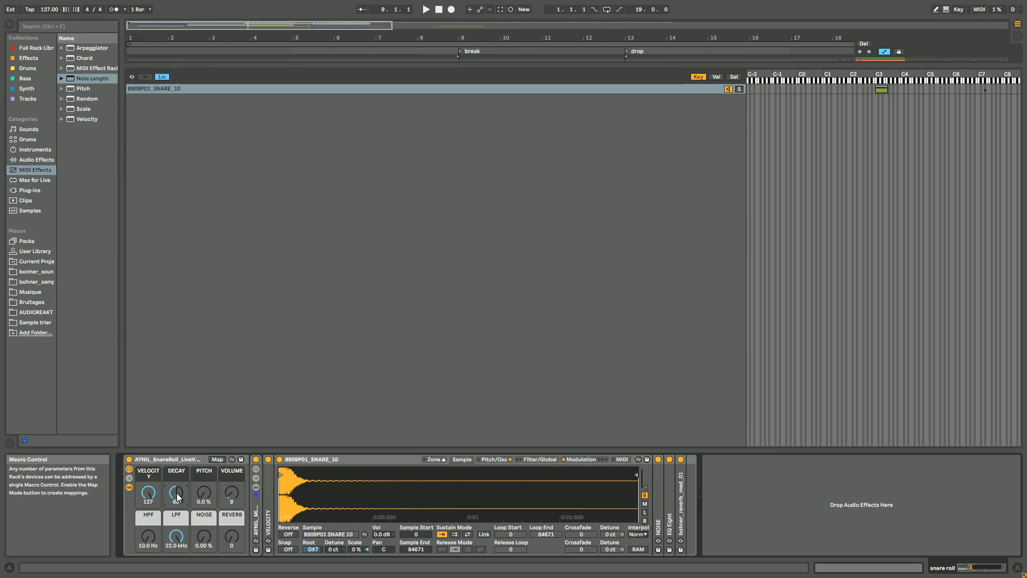
{"action": "mouse_move", "coordinate": [178, 497]}
{"action": "left_mouse_down"}
{"action": "mouse_move", "coordinate": [177, 531]}
{"action": "mouse_move", "coordinate": [177, 468]}
{"action": "mouse_move", "coordinate": [178, 485]}
{"action": "left_mouse_up"}
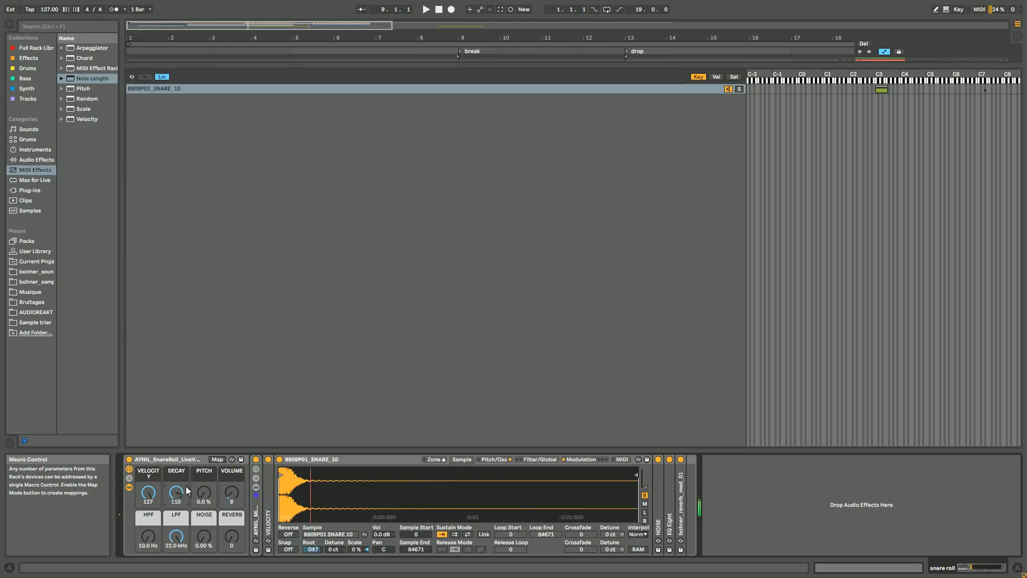
{"action": "left_click", "coordinate": [580, 459]}
{"action": "left_click", "coordinate": [537, 459]}
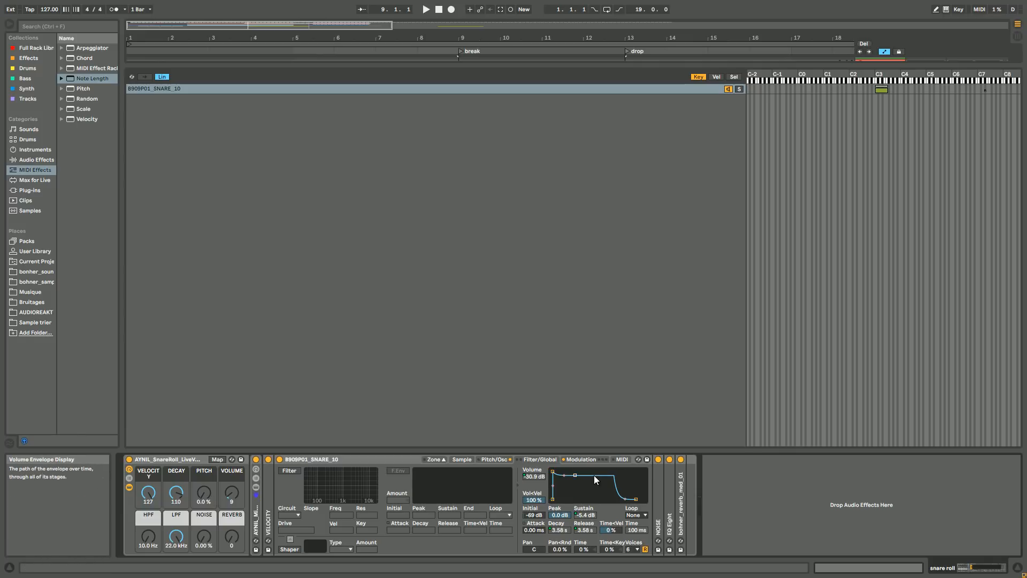
Show the sampler's Modulation settings and try out the Pitch macro, returning it to 0.0 %.
{"action": "left_click", "coordinate": [582, 461]}
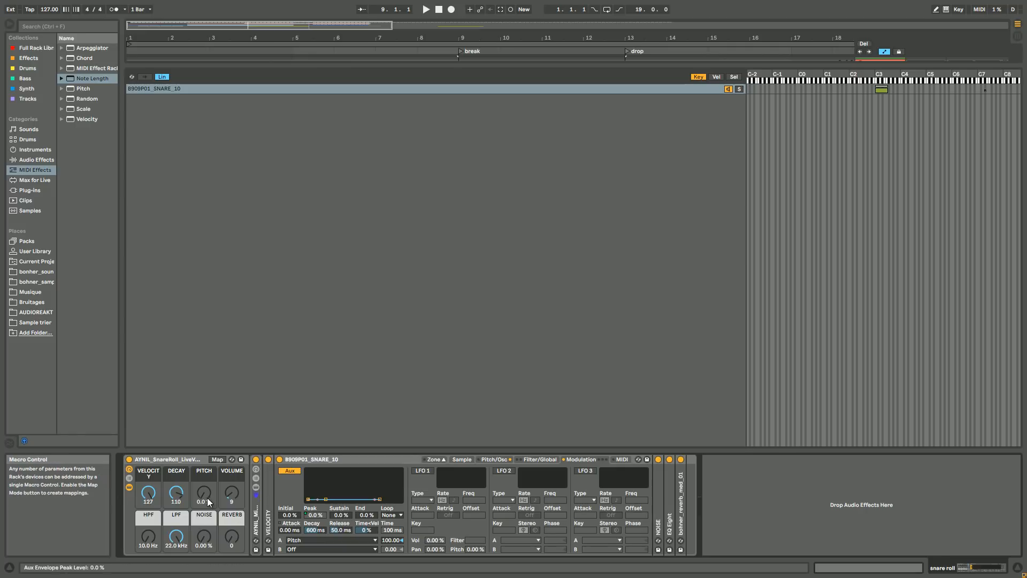
{"action": "scroll", "coordinate": [201, 499], "scroll_direction": "up", "scroll_amount": 10}
{"action": "scroll", "coordinate": [201, 499], "scroll_direction": "down", "scroll_amount": 7}
{"action": "scroll", "coordinate": [202, 502], "scroll_direction": "down", "scroll_amount": 5}
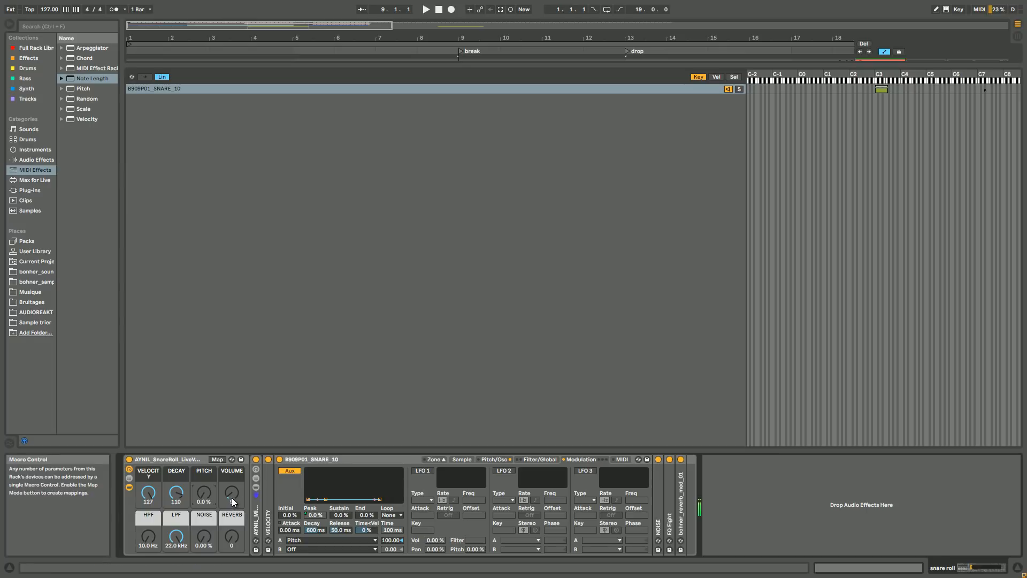
Set the rack's Volume macro to 13 and fold the snare sampler.
{"action": "left_click_drag", "start_coordinate": [232, 497], "coordinate": [232, 502]}
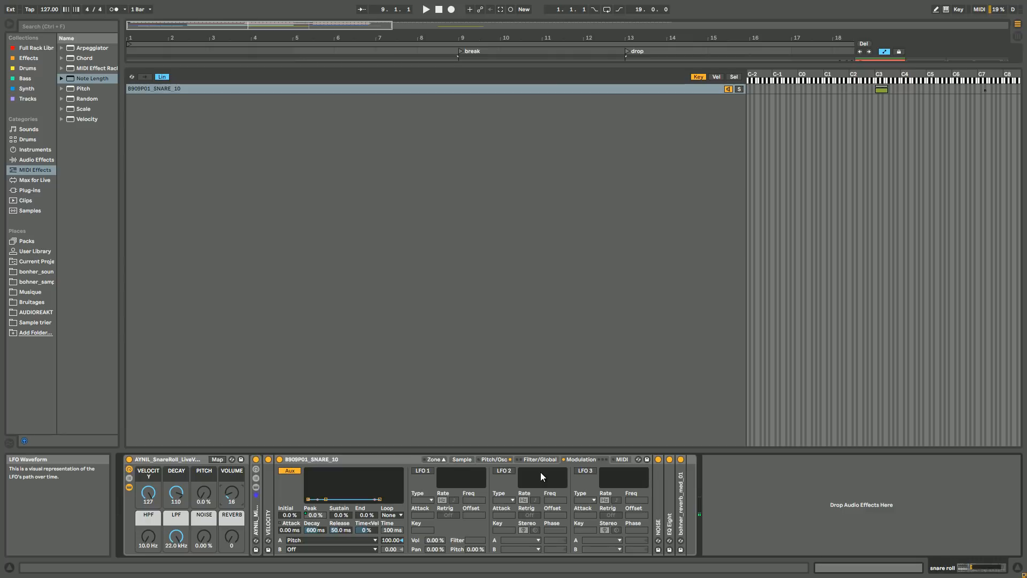
{"action": "left_click", "coordinate": [462, 459]}
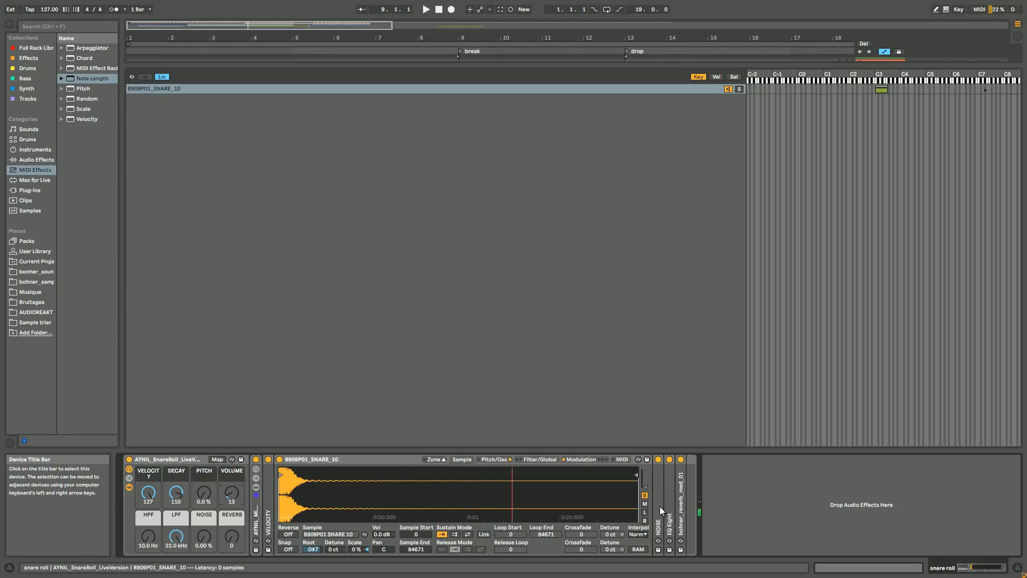
{"action": "double_click", "coordinate": [325, 460]}
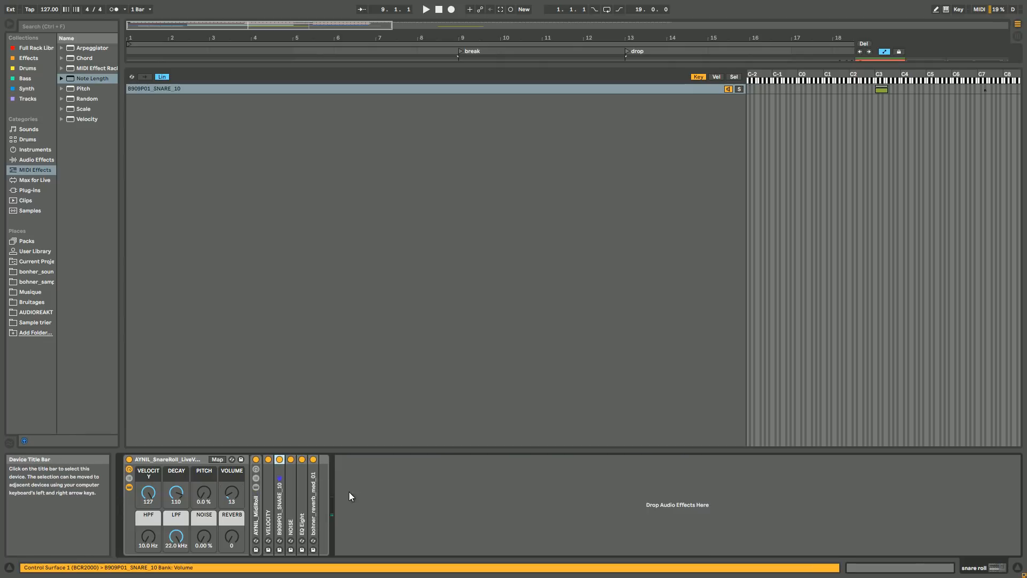
Unfold the NOISE vocoder and raise the rack's Noise macro to 17.3 %.
{"action": "double_click", "coordinate": [294, 521]}
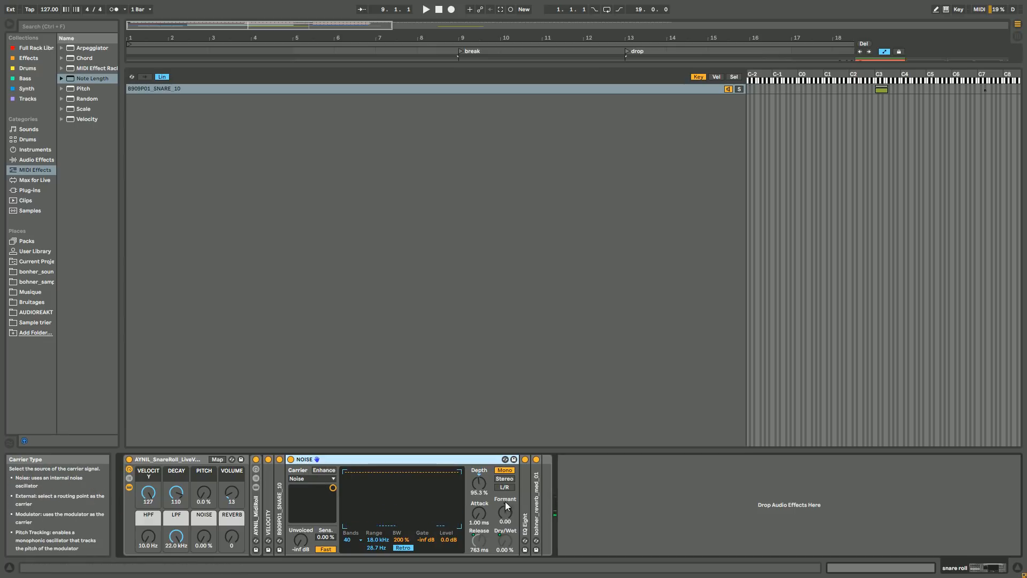
{"action": "left_click", "coordinate": [203, 546]}
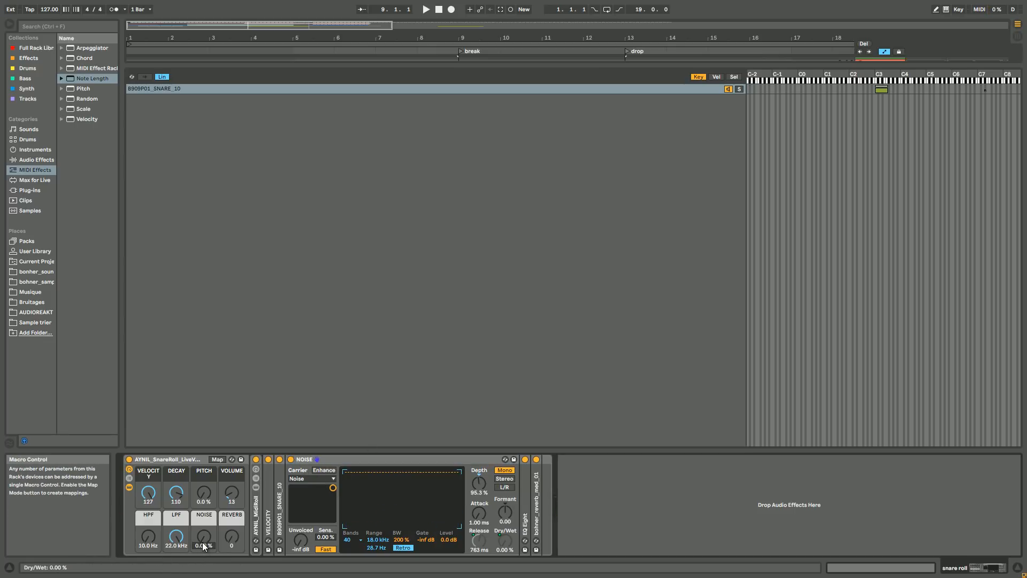
{"action": "left_click_drag", "start_coordinate": [203, 543], "coordinate": [202, 537]}
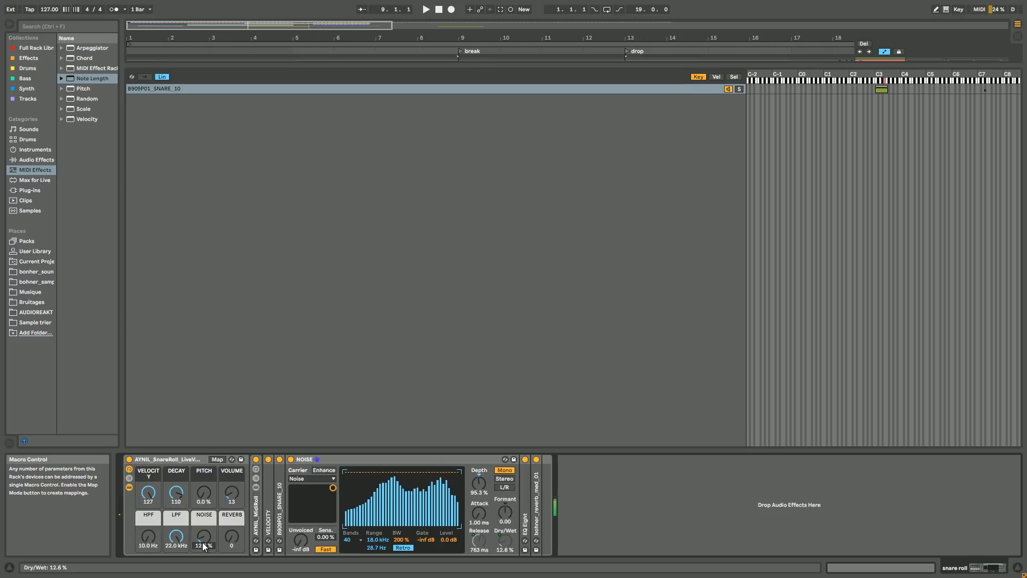
{"action": "double_click", "coordinate": [206, 544]}
{"action": "left_click_drag", "start_coordinate": [205, 545], "coordinate": [205, 536]}
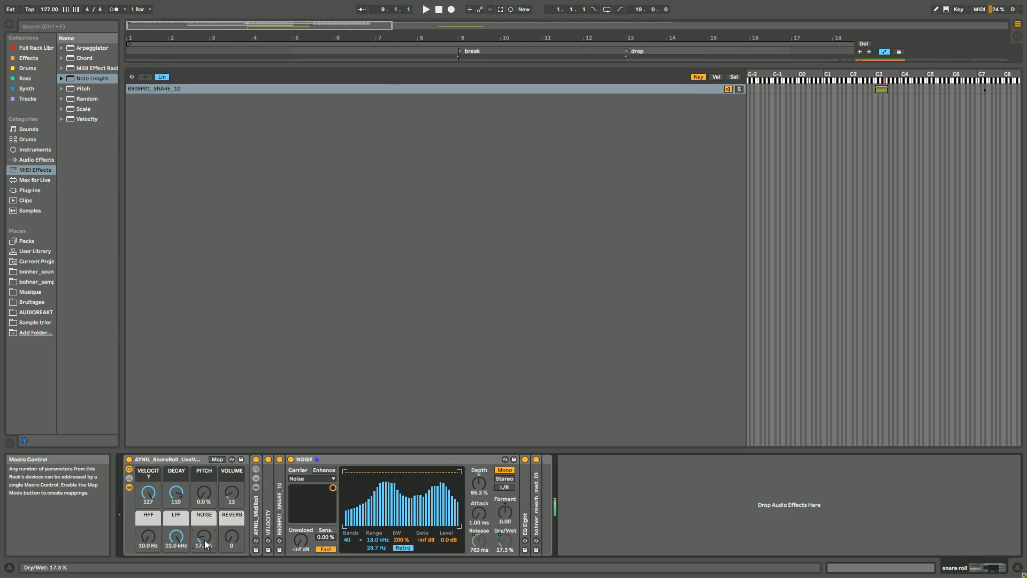
Try the rack's Decay macro at 33, then set it to 102.
{"action": "left_click_drag", "start_coordinate": [178, 498], "coordinate": [178, 502]}
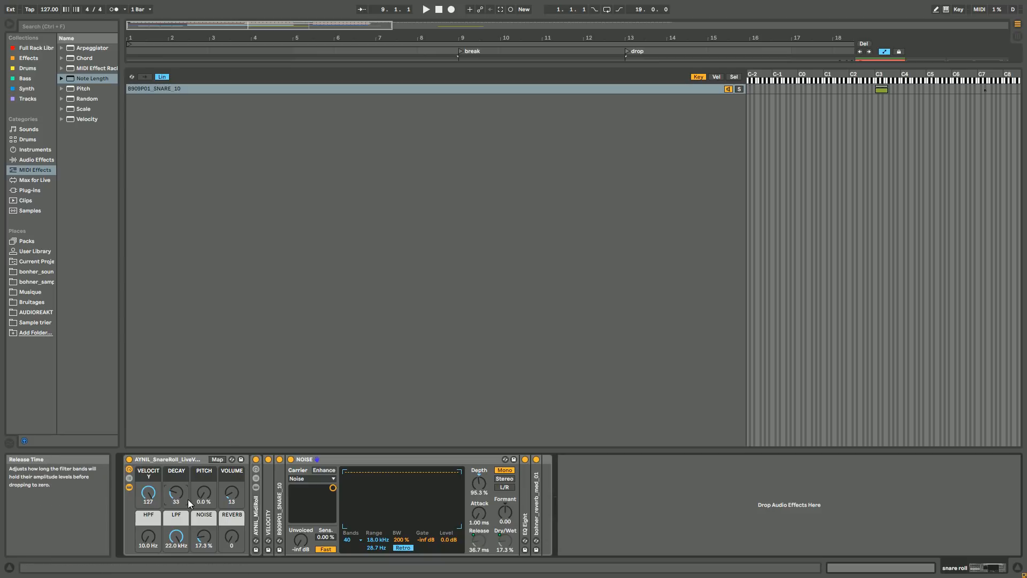
{"action": "left_click_drag", "start_coordinate": [179, 498], "coordinate": [178, 497]}
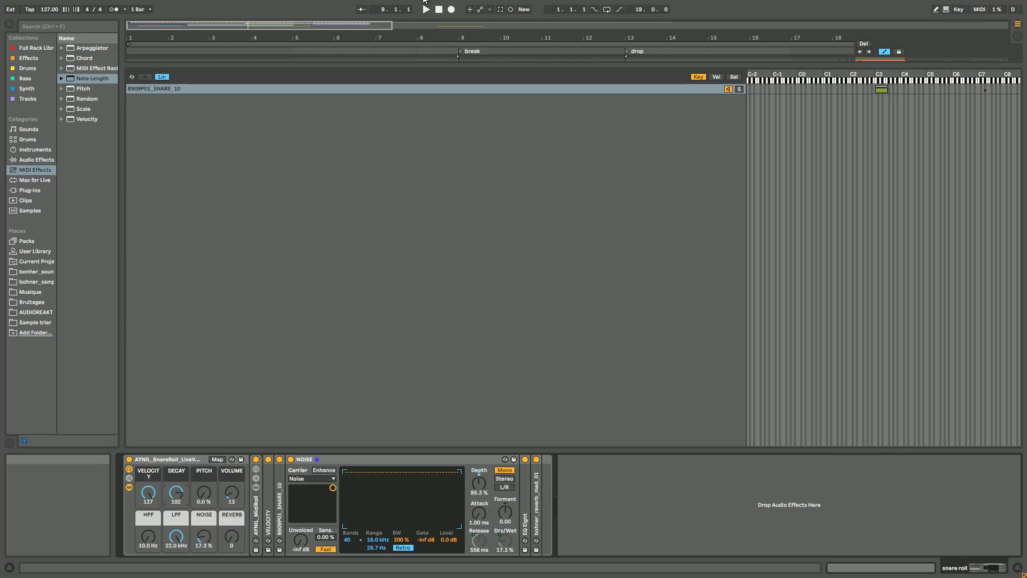
Fold the NOISE vocoder, unfold EQ Eight, and try out the rack's HPF and LPF macros.
{"action": "double_click", "coordinate": [411, 460]}
{"action": "double_click", "coordinate": [303, 508]}
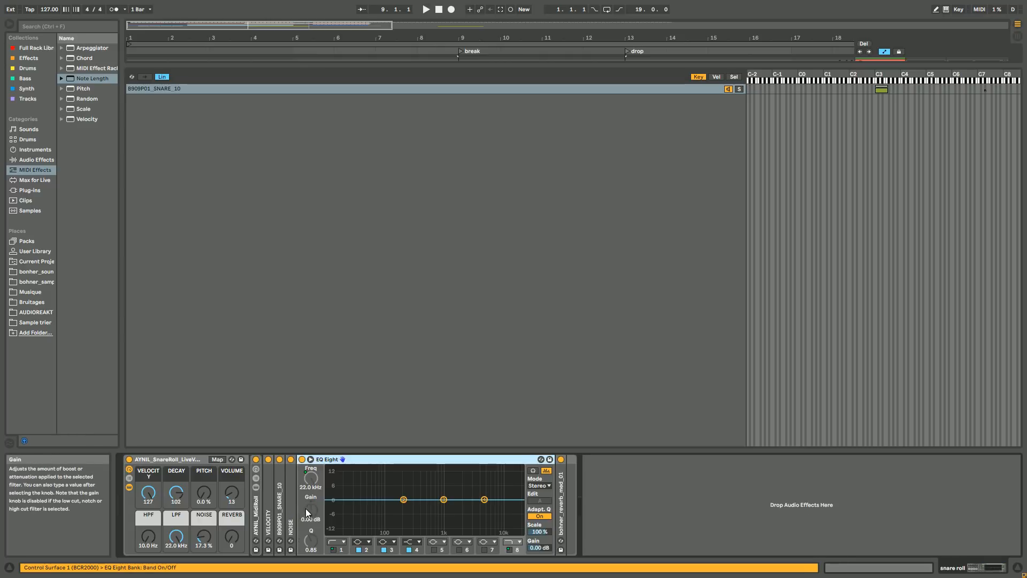
{"action": "left_click_drag", "start_coordinate": [148, 545], "coordinate": [179, 537]}
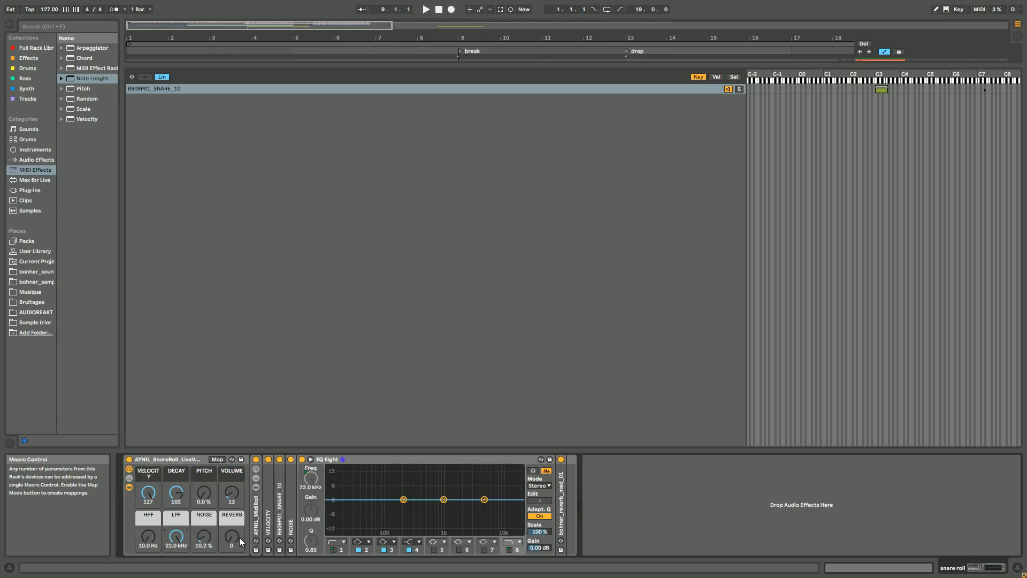
Try out the rack's Reverb macro, returning it to 0, and hide the rack's devices.
{"action": "left_click_drag", "start_coordinate": [239, 545], "coordinate": [234, 544]}
{"action": "left_click_drag", "start_coordinate": [234, 541], "coordinate": [234, 542]}
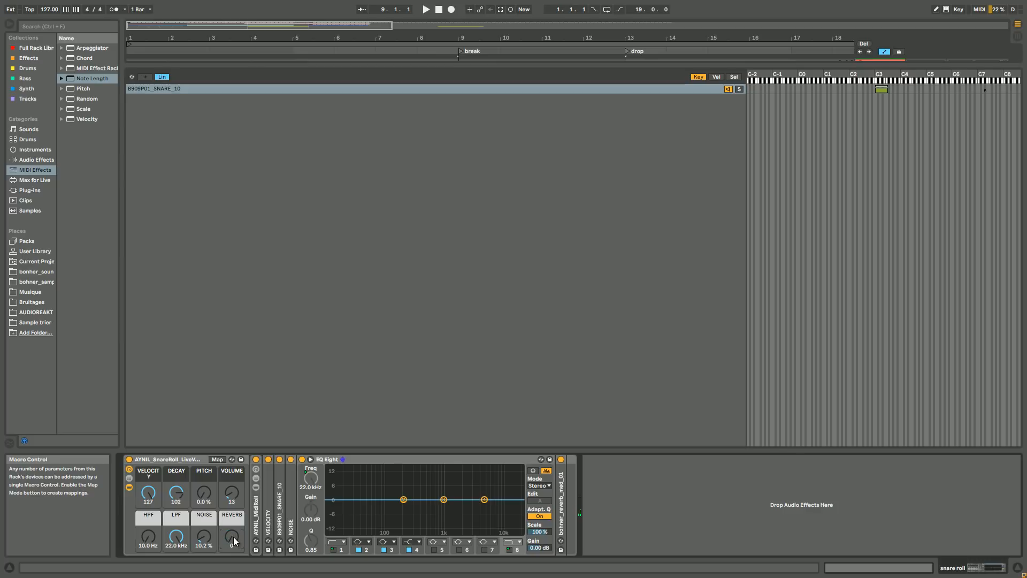
{"action": "left_click", "coordinate": [130, 488]}
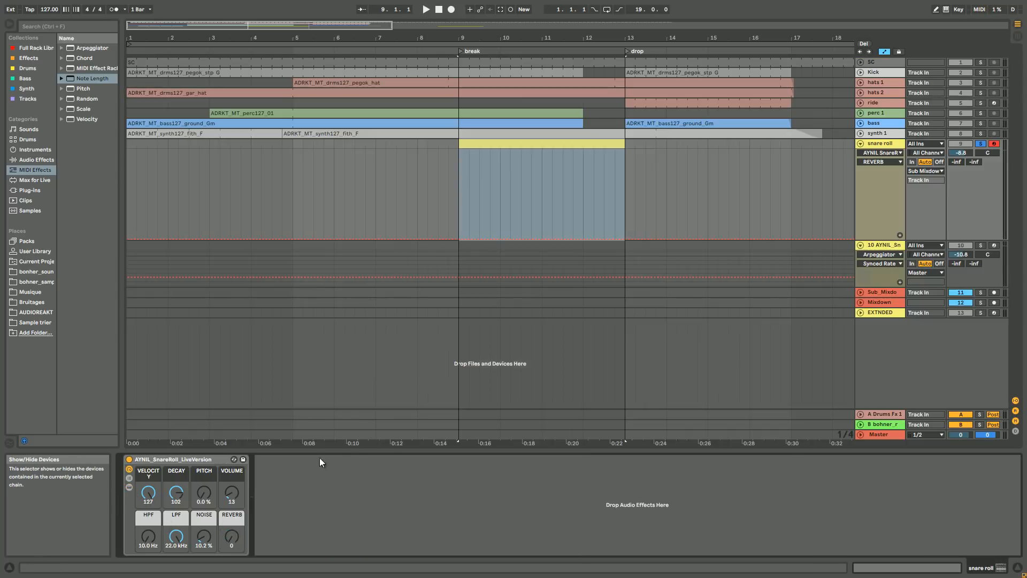
Unsolo the snare roll track and play the full arrangement from the break at bar 9.
{"action": "left_click", "coordinate": [880, 143]}
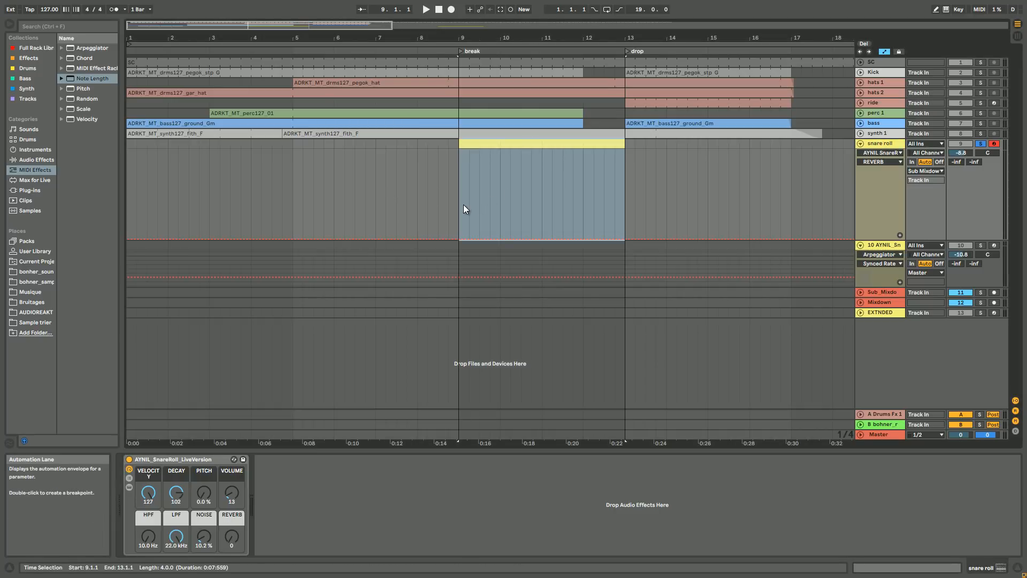
{"action": "key", "text": "space"}
{"action": "left_click", "coordinate": [981, 143]}
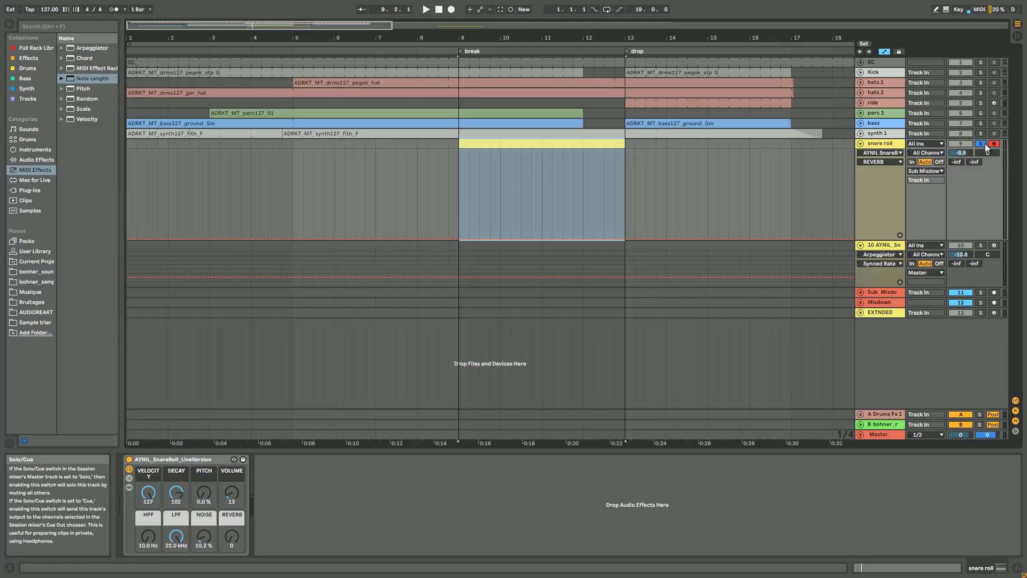
{"action": "left_click", "coordinate": [458, 209]}
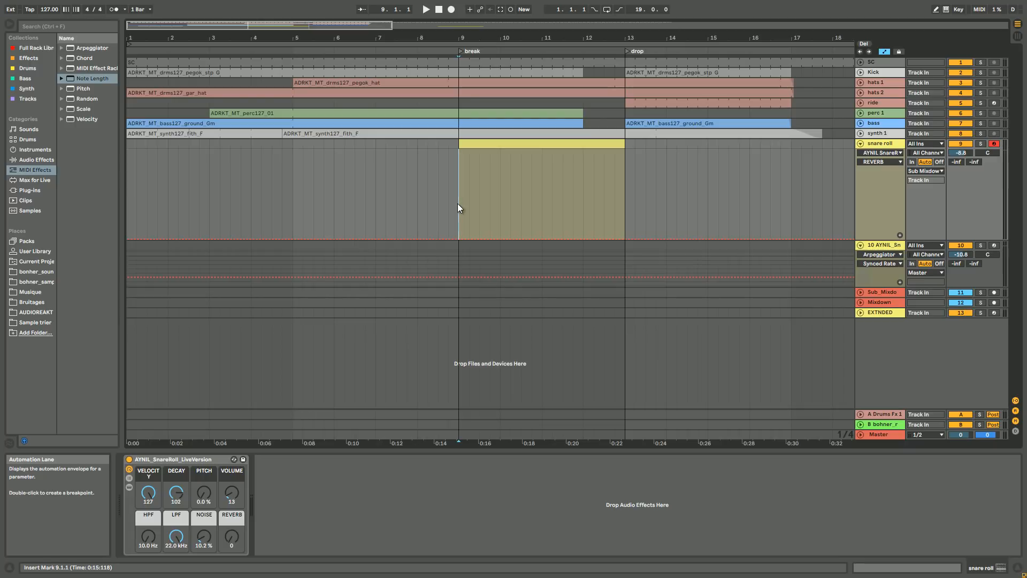
{"action": "key", "text": "space"}
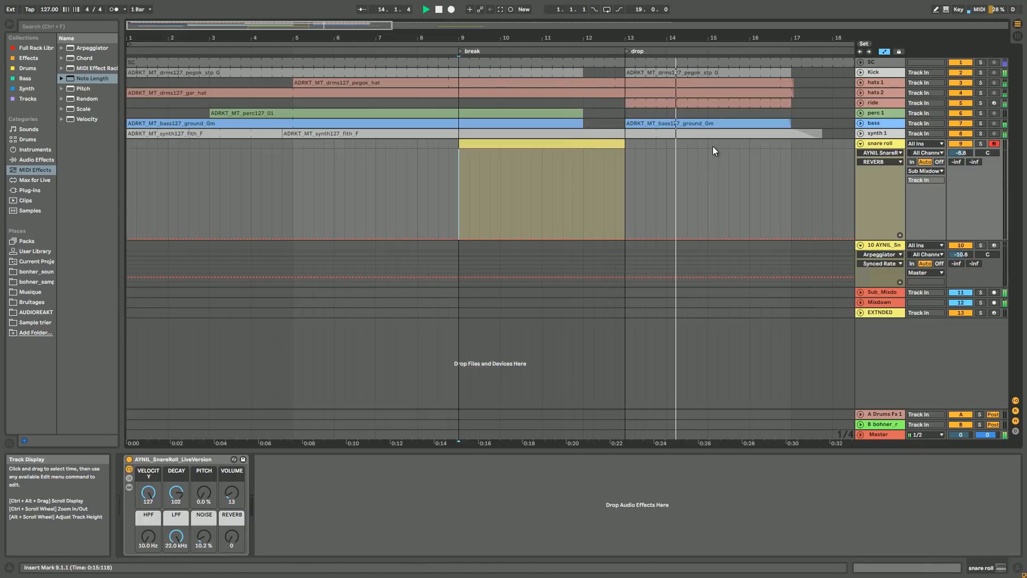
{"action": "key", "text": "space"}
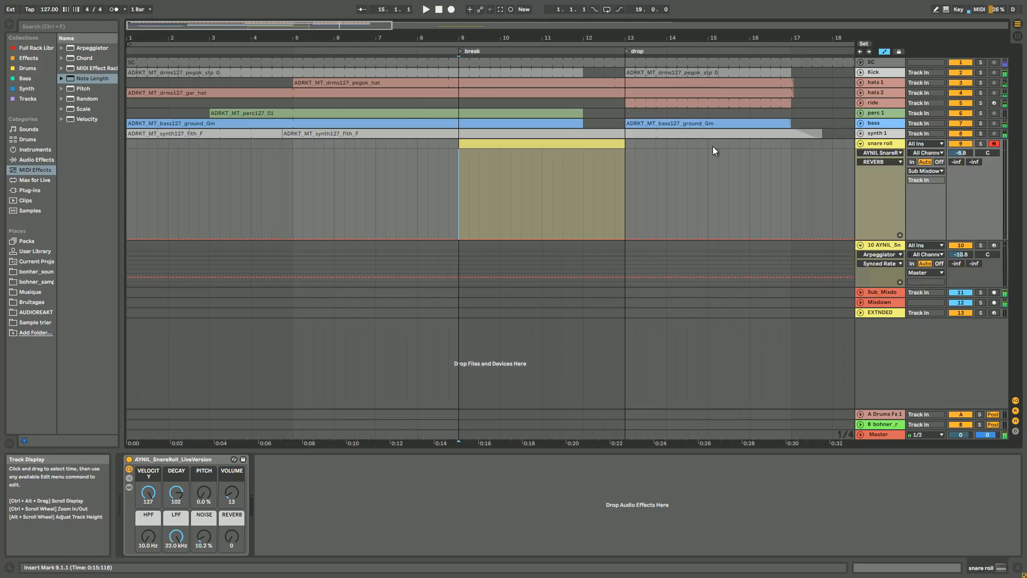
Record the rising notes C3, D3, E3 and F3 on the snare roll track from bar 9 and trim the clip's end to bar 13.
{"action": "left_click", "coordinate": [425, 193]}
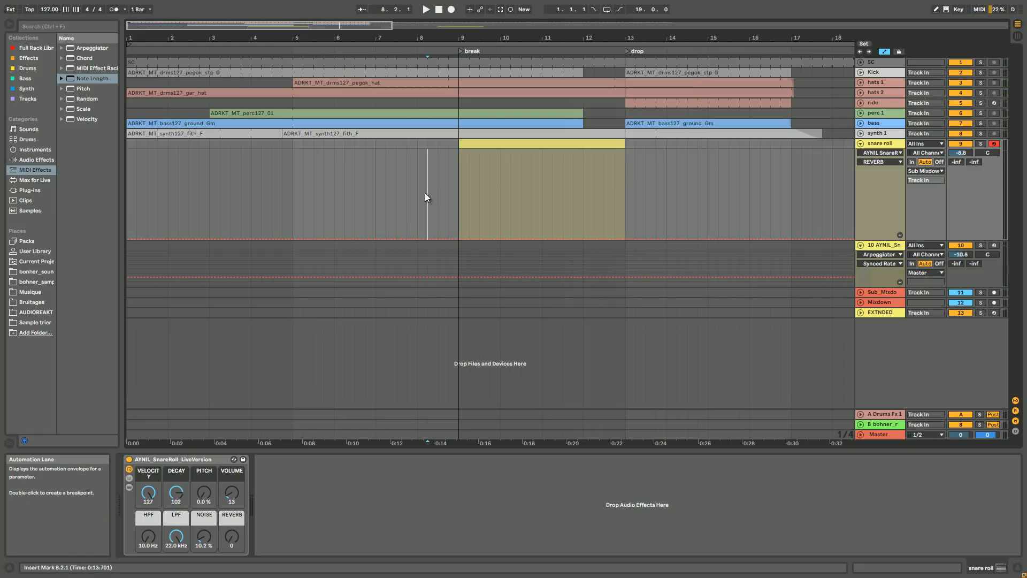
{"action": "left_click", "coordinate": [458, 194]}
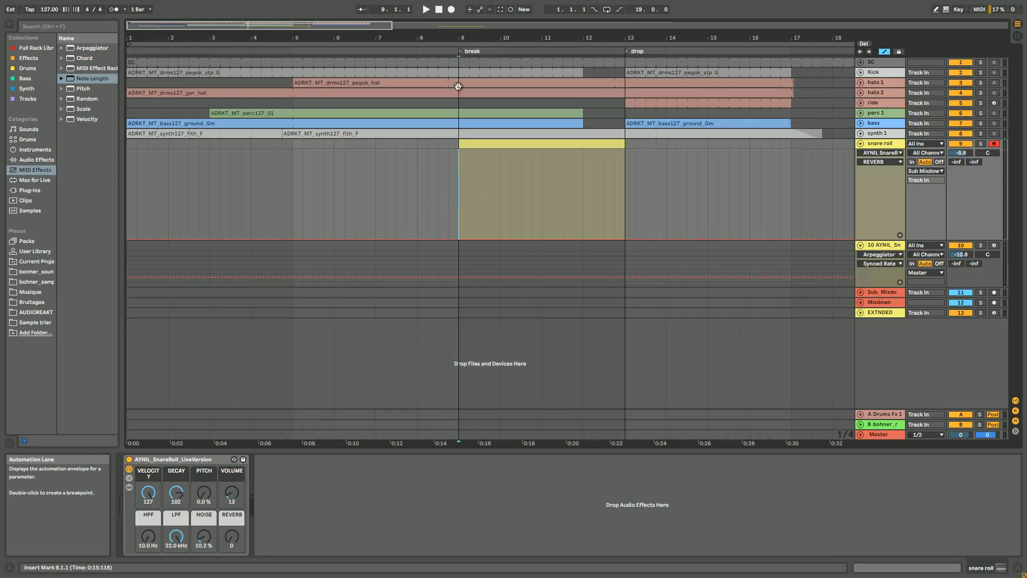
{"action": "left_click", "coordinate": [451, 10]}
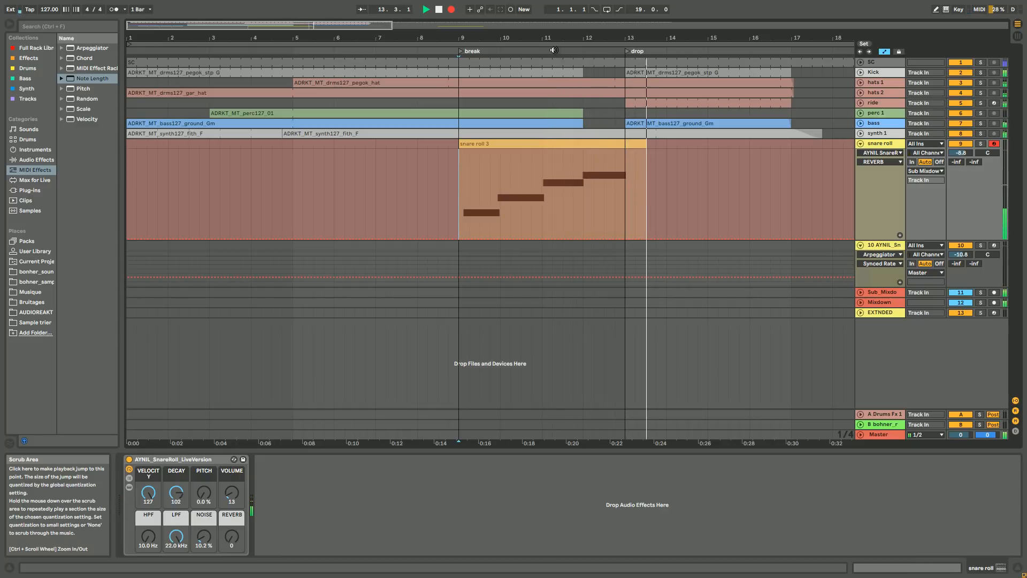
{"action": "key", "text": "space"}
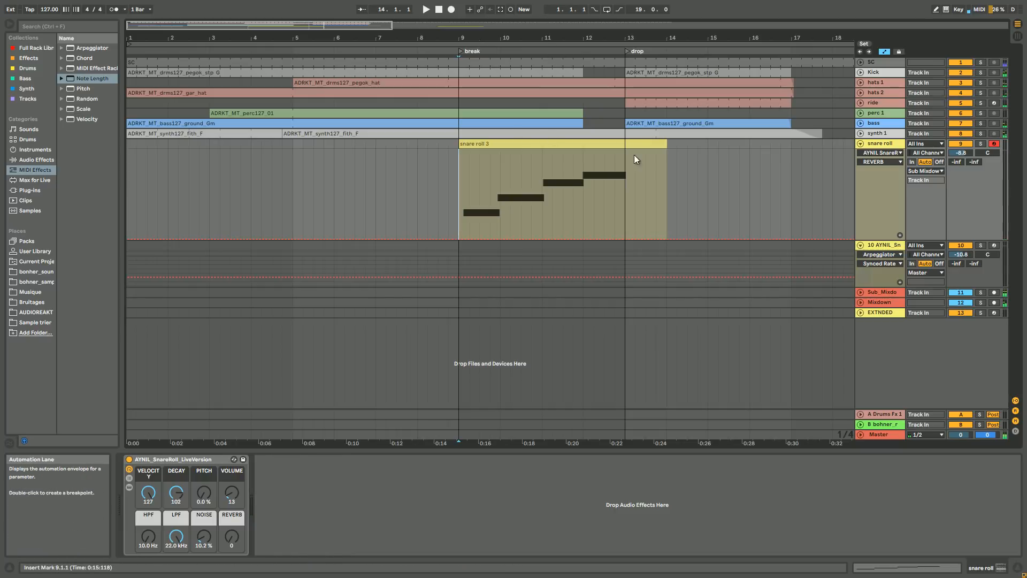
{"action": "left_click_drag", "start_coordinate": [666, 150], "coordinate": [626, 150]}
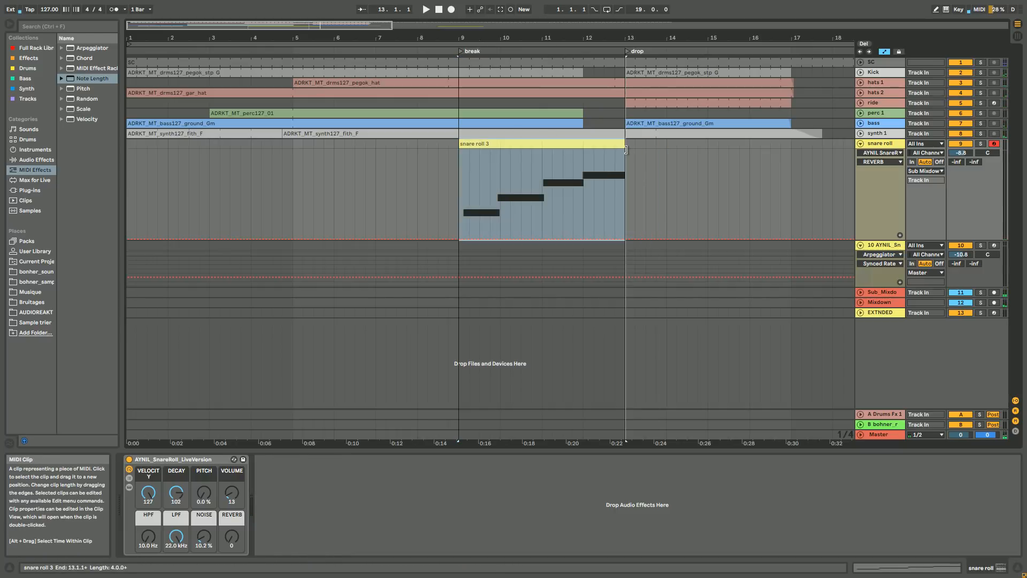
Open the recorded clip's notes and align C3, D3, E3 and F3 to the starts of bars 1, 2, 3 and 4.
{"action": "double_click", "coordinate": [579, 147]}
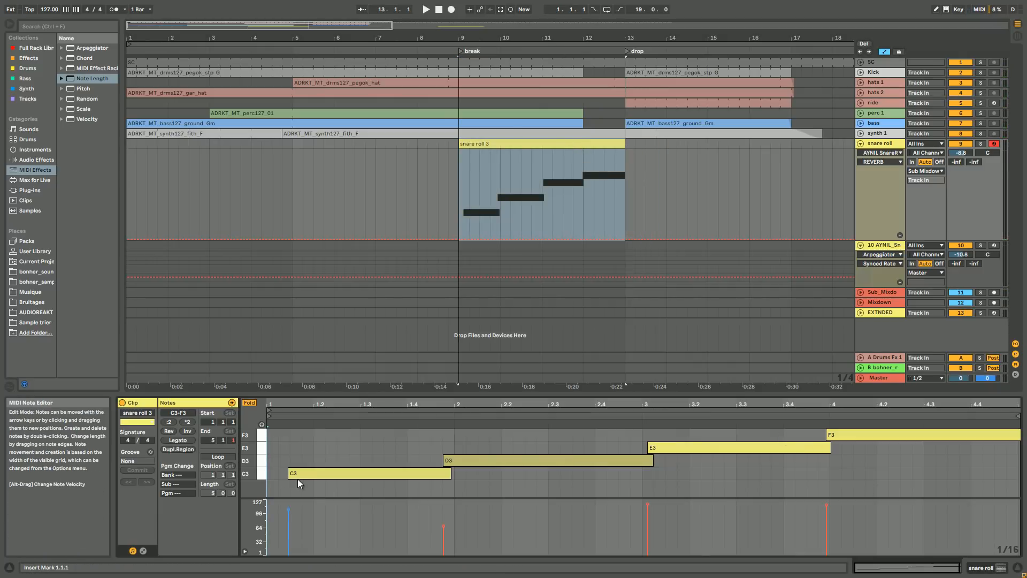
{"action": "left_click_drag", "start_coordinate": [305, 474], "coordinate": [284, 476]}
{"action": "left_click_drag", "start_coordinate": [498, 460], "coordinate": [509, 461]}
{"action": "left_click_drag", "start_coordinate": [730, 448], "coordinate": [725, 452]}
{"action": "left_click_drag", "start_coordinate": [858, 439], "coordinate": [865, 436]}
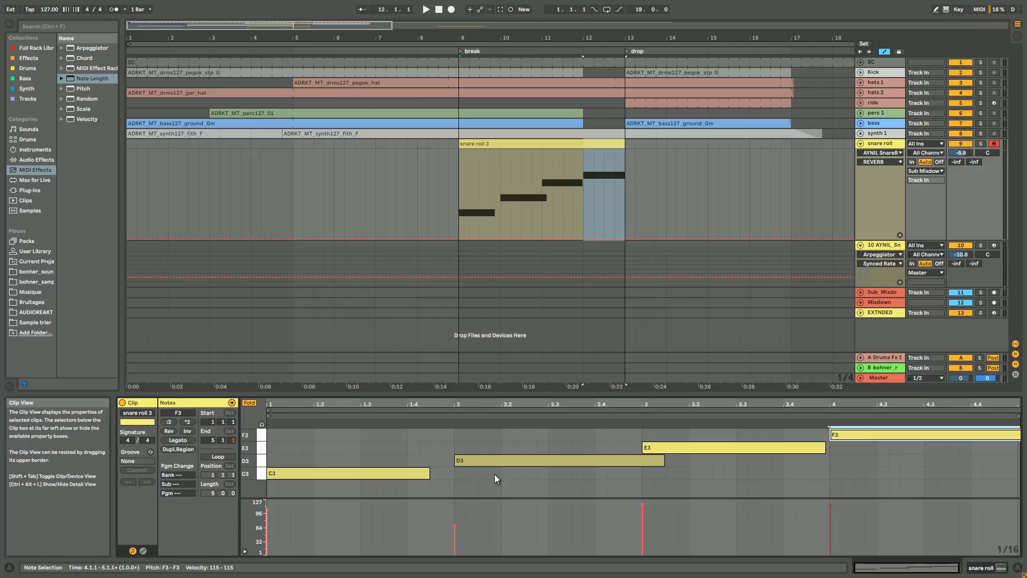
Resize the C3, D3 and E3 notes to fill one bar each and shorten the clip's loop to four bars.
{"action": "left_click_drag", "start_coordinate": [429, 475], "coordinate": [453, 476]}
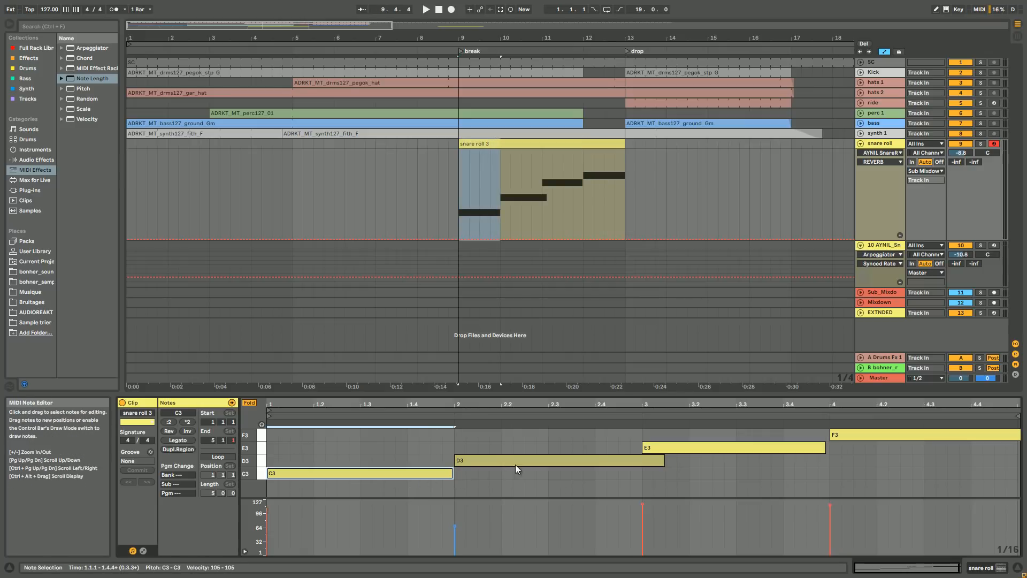
{"action": "left_click_drag", "start_coordinate": [665, 464], "coordinate": [635, 462]}
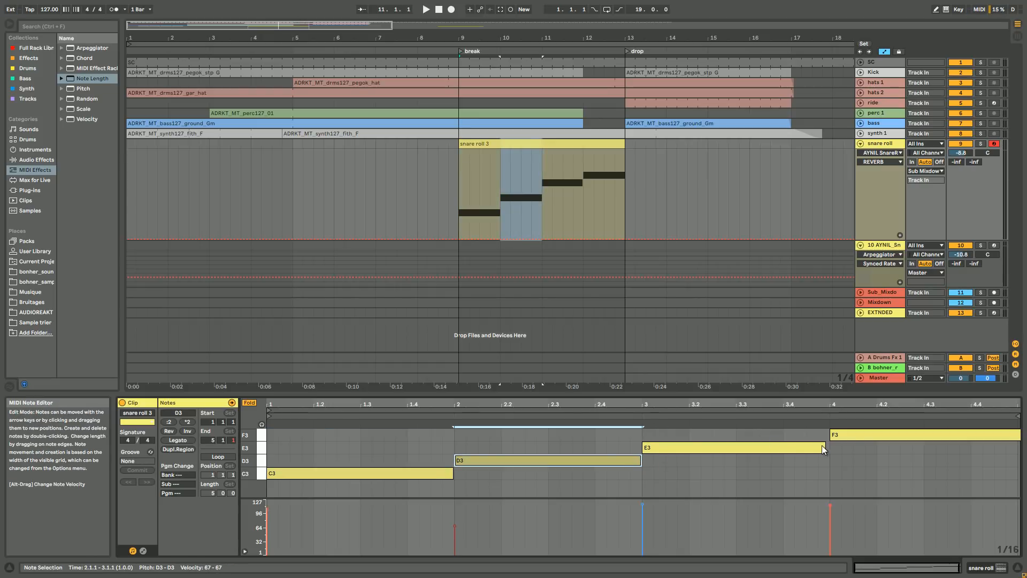
{"action": "left_click_drag", "start_coordinate": [824, 449], "coordinate": [829, 450]}
{"action": "left_click", "coordinate": [848, 438]}
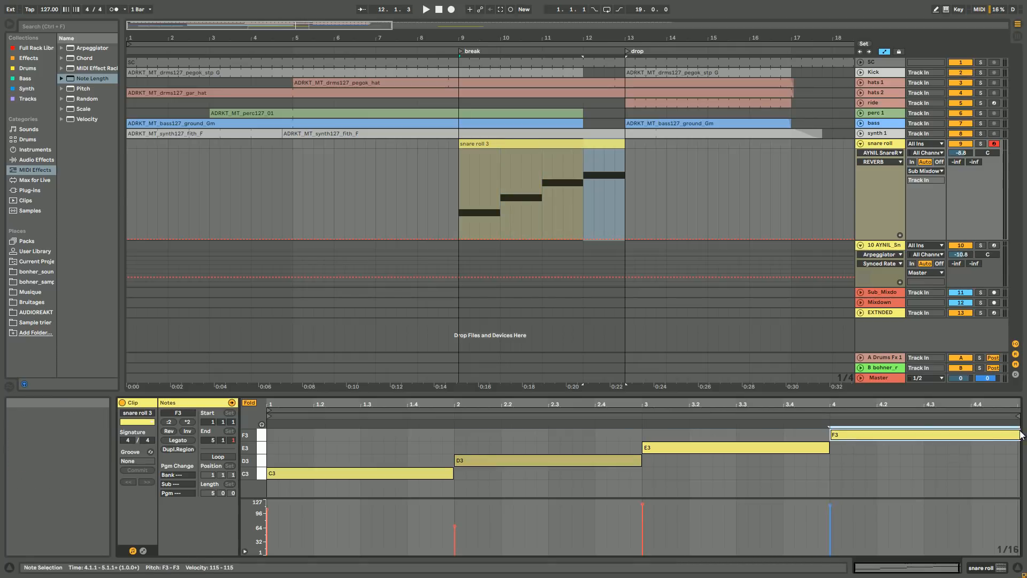
{"action": "left_click_drag", "start_coordinate": [996, 404], "coordinate": [995, 394]}
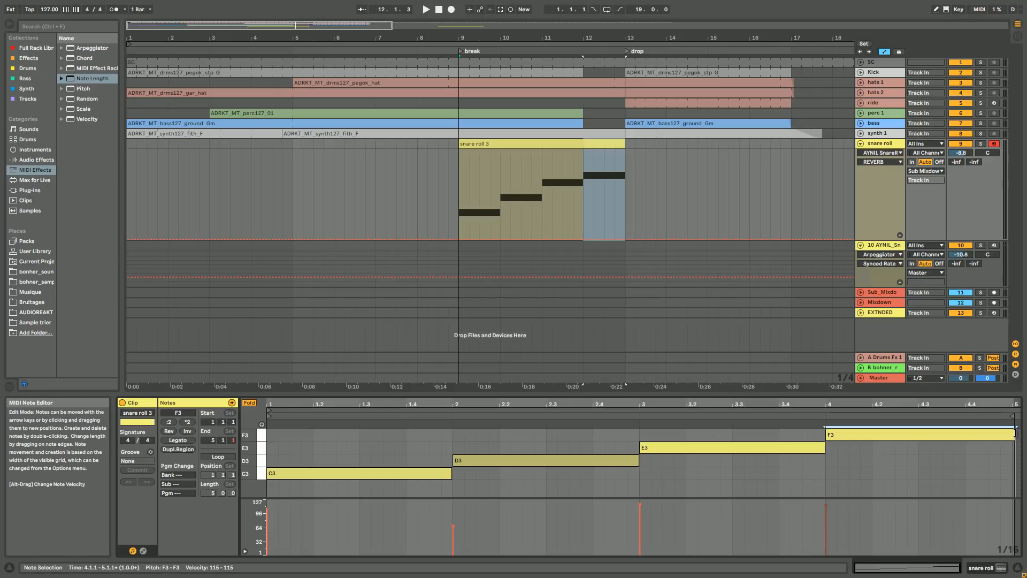
{"action": "left_click", "coordinate": [1011, 410]}
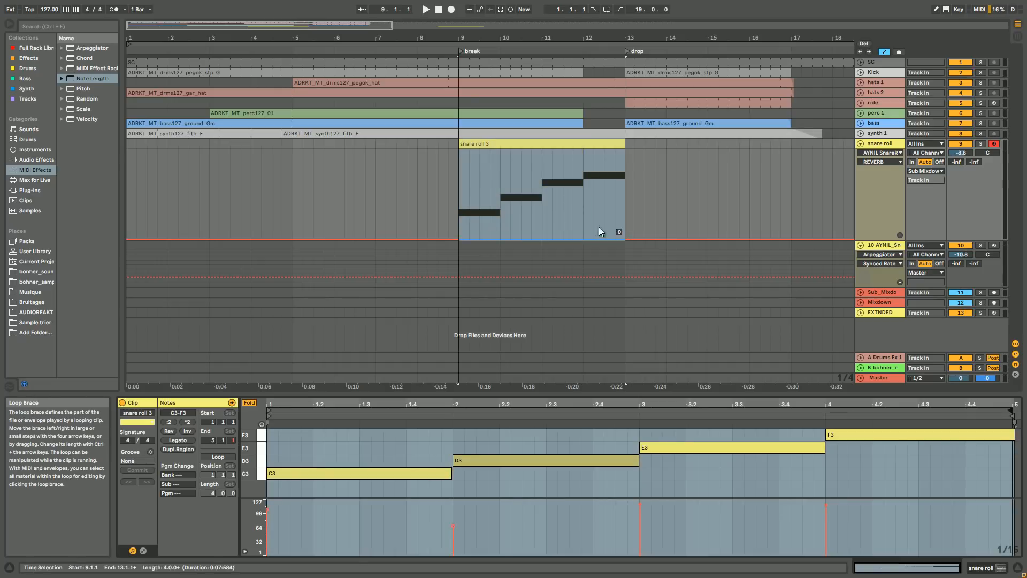
Audition the soloed snare roll from the break and shorten the F3 note to end at 4.3.
{"action": "key", "text": "space"}
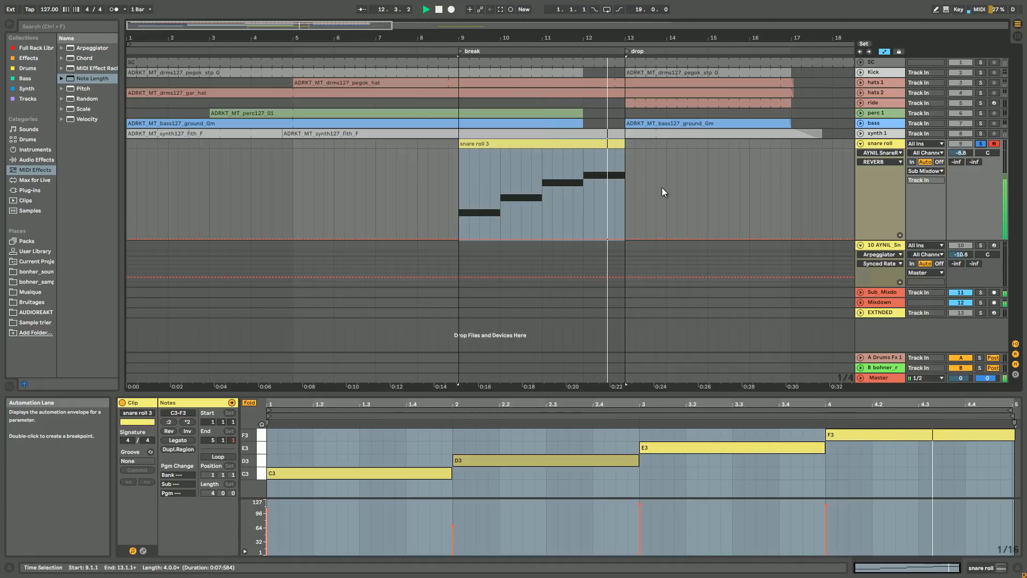
{"action": "key", "text": "space"}
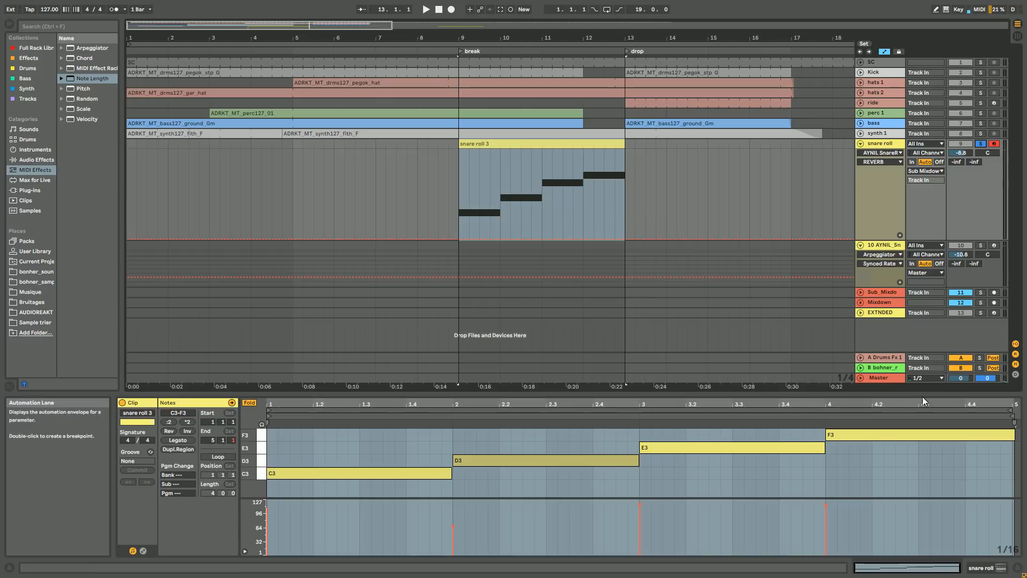
{"action": "left_click_drag", "start_coordinate": [1014, 435], "coordinate": [915, 436]}
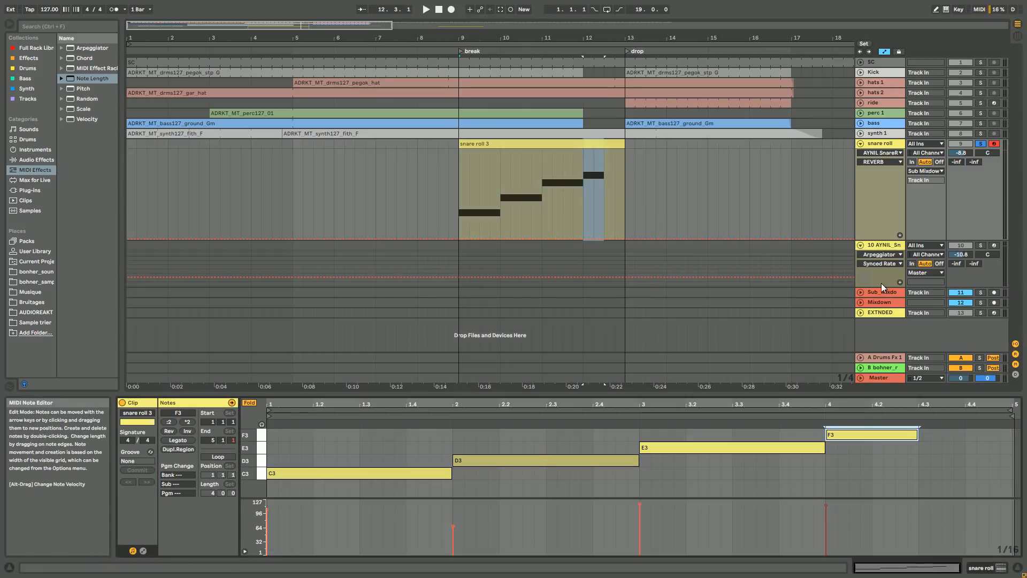
Draw Velocity macro automation on the snare roll track, holding 88 until bar 11 and rising to 127 at 12.3, and audition it.
{"action": "double_click", "coordinate": [882, 145]}
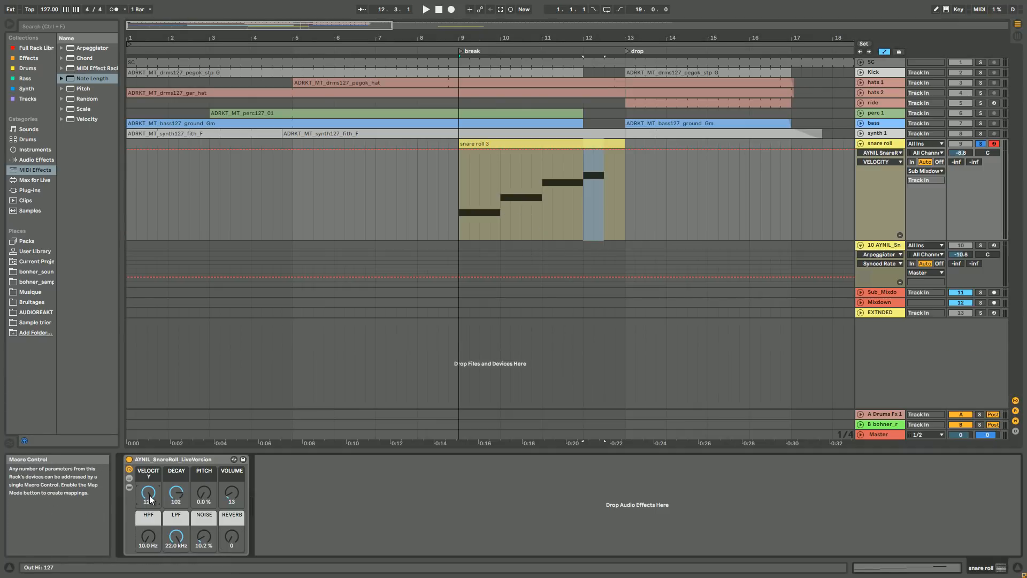
{"action": "left_click", "coordinate": [605, 155]}
{"action": "mouse_move", "coordinate": [523, 155]}
{"action": "left_mouse_down"}
{"action": "mouse_move", "coordinate": [516, 164]}
{"action": "mouse_move", "coordinate": [524, 155]}
{"action": "left_mouse_up"}
{"action": "key", "text": "space"}
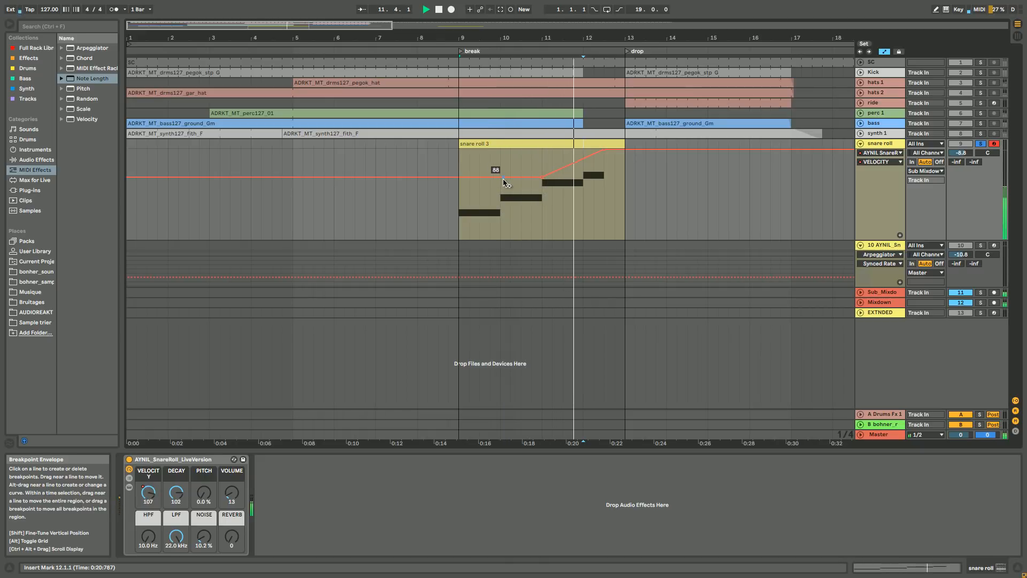
{"action": "key", "text": "space"}
Set the rack's Noise macro to 0.00 % and its Decay macro to 53 while auditioning the roll.
{"action": "left_click_drag", "start_coordinate": [181, 490], "coordinate": [181, 493]}
{"action": "left_click_drag", "start_coordinate": [204, 543], "coordinate": [204, 548]}
{"action": "left_click_drag", "start_coordinate": [179, 496], "coordinate": [179, 493]}
{"action": "key", "text": "space"}
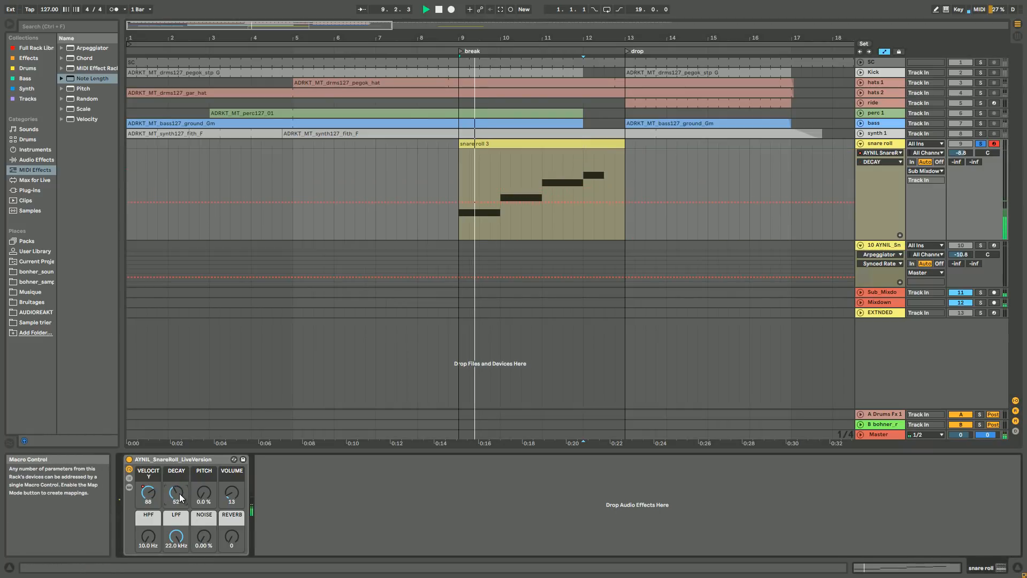
{"action": "key", "text": "space"}
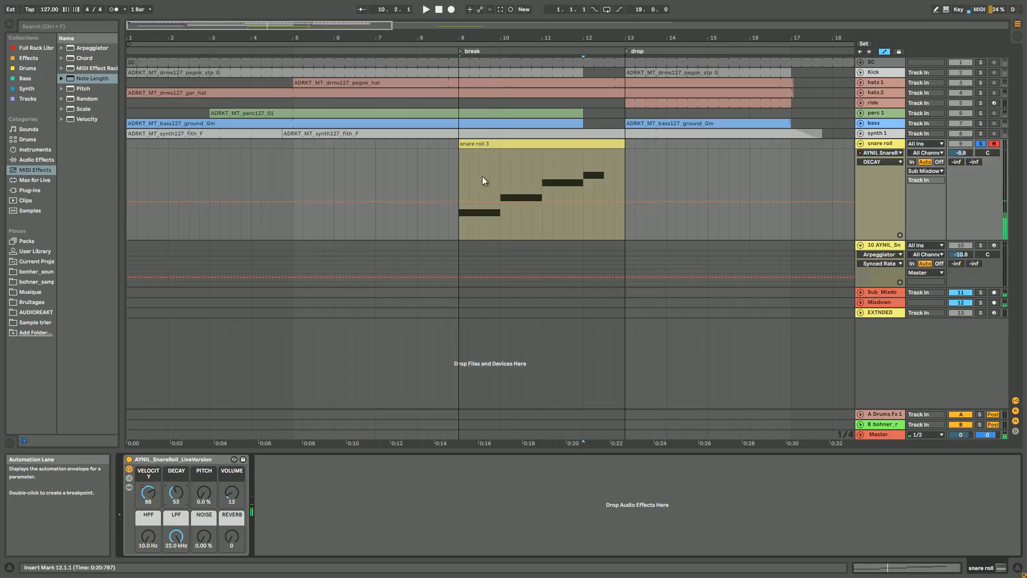
Draw a Decay automation ramp from 53 at bar 11 up to 122 at 12.3 and start playback.
{"action": "left_click_drag", "start_coordinate": [459, 202], "coordinate": [459, 204]}
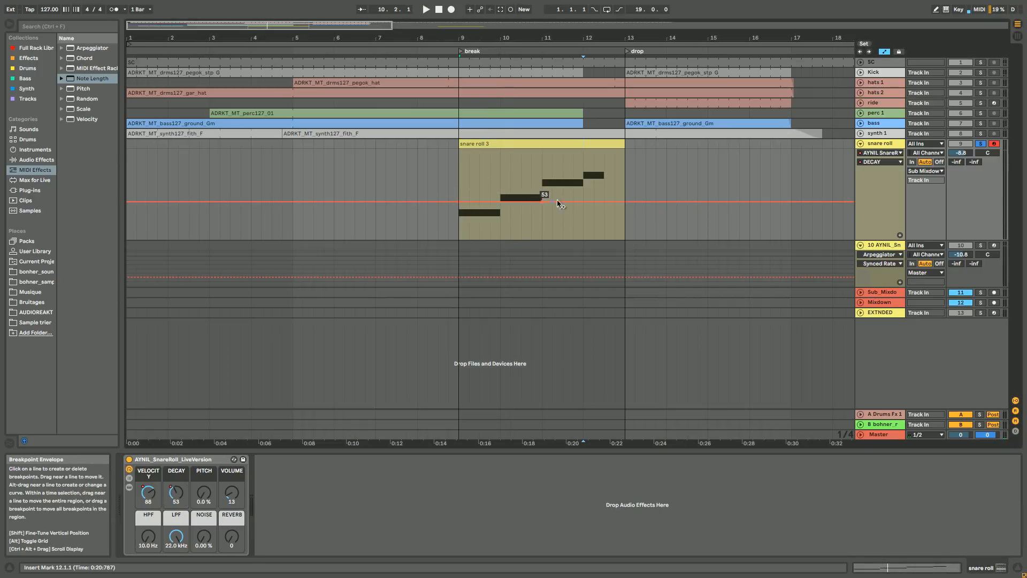
{"action": "left_click_drag", "start_coordinate": [603, 202], "coordinate": [605, 153]}
{"action": "key", "text": "space"}
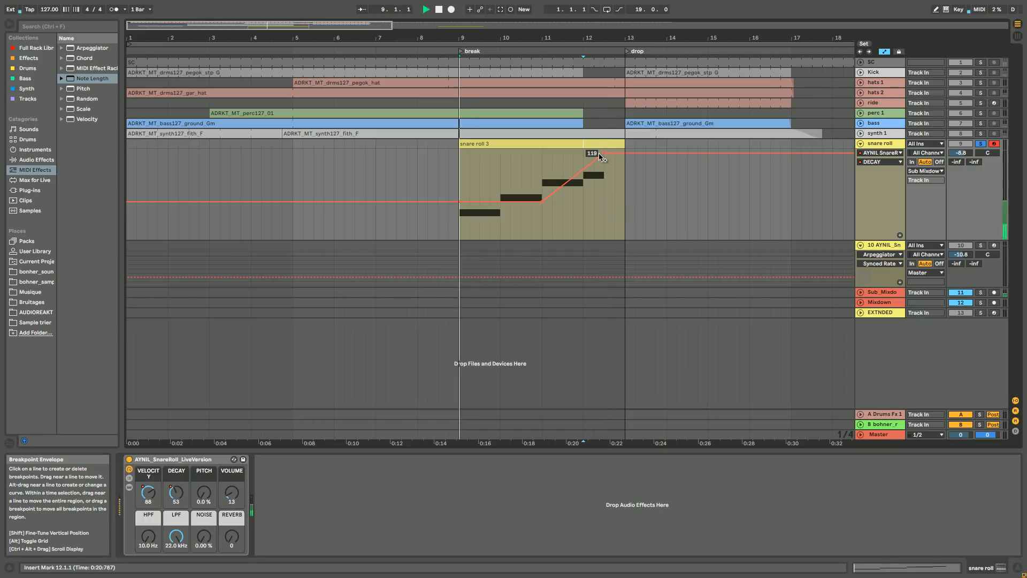
Start the Decay rise at bar 10, raise the bar 11 breakpoint to 75, add a peak at 10.3, and audition the roll.
{"action": "left_click", "coordinate": [499, 204]}
{"action": "left_click_drag", "start_coordinate": [545, 203], "coordinate": [545, 190]}
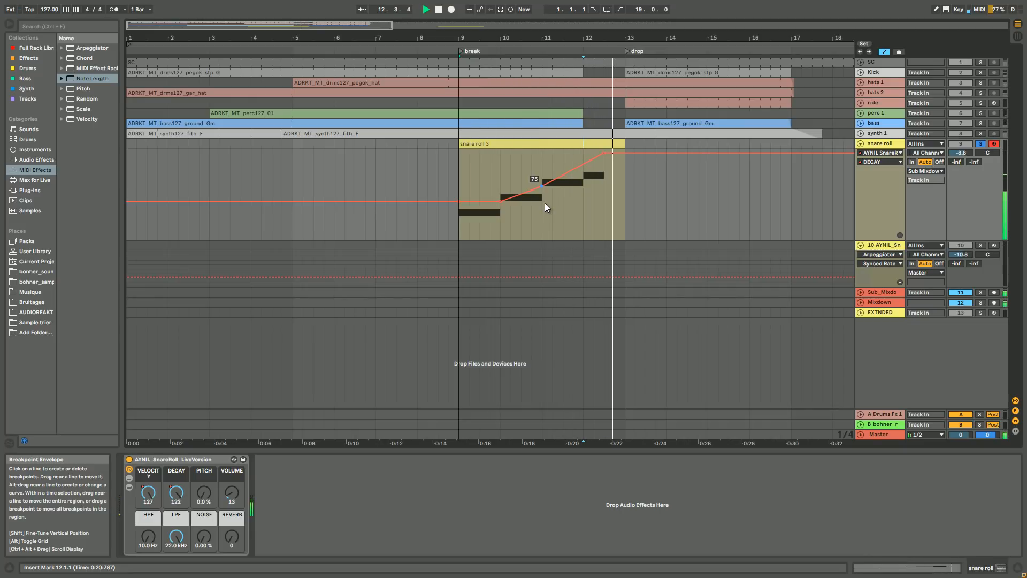
{"action": "key", "text": "space"}
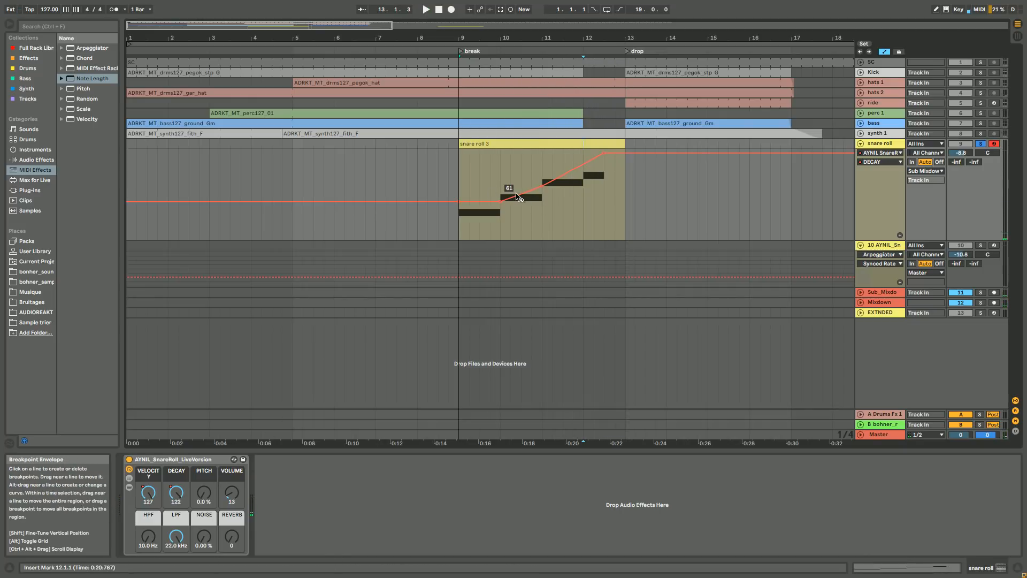
{"action": "key", "text": "space"}
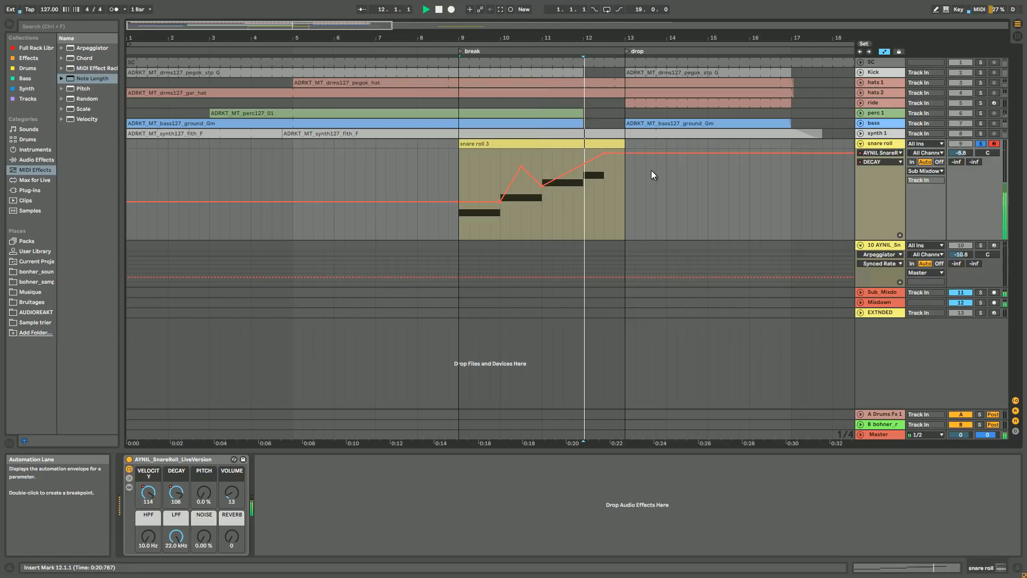
Draw HPF macro automation on the snare roll track, rising from 10.0 Hz at bar 9 to 455 Hz at 12.3, and audition it.
{"action": "key", "text": "space"}
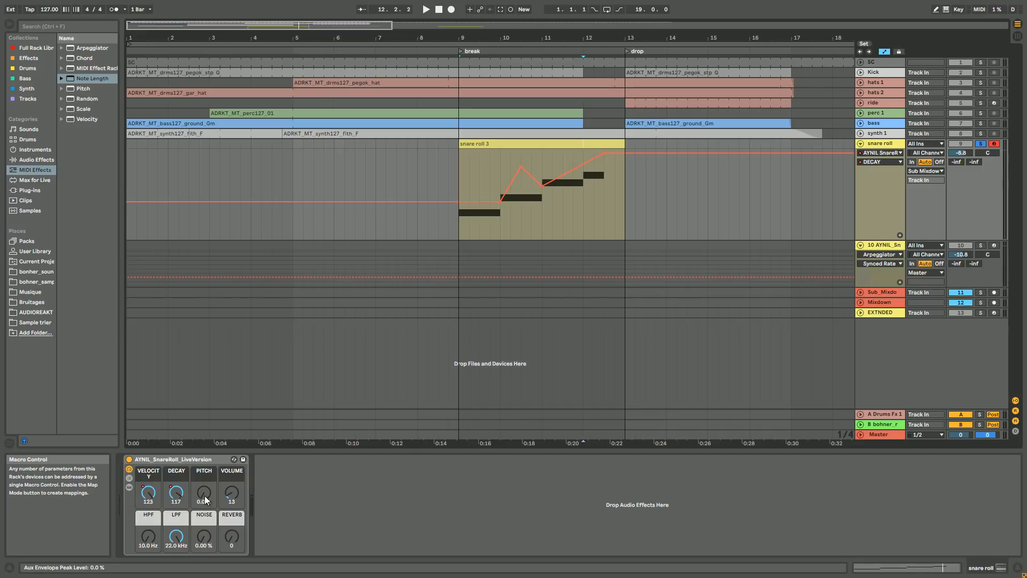
{"action": "left_click", "coordinate": [149, 538]}
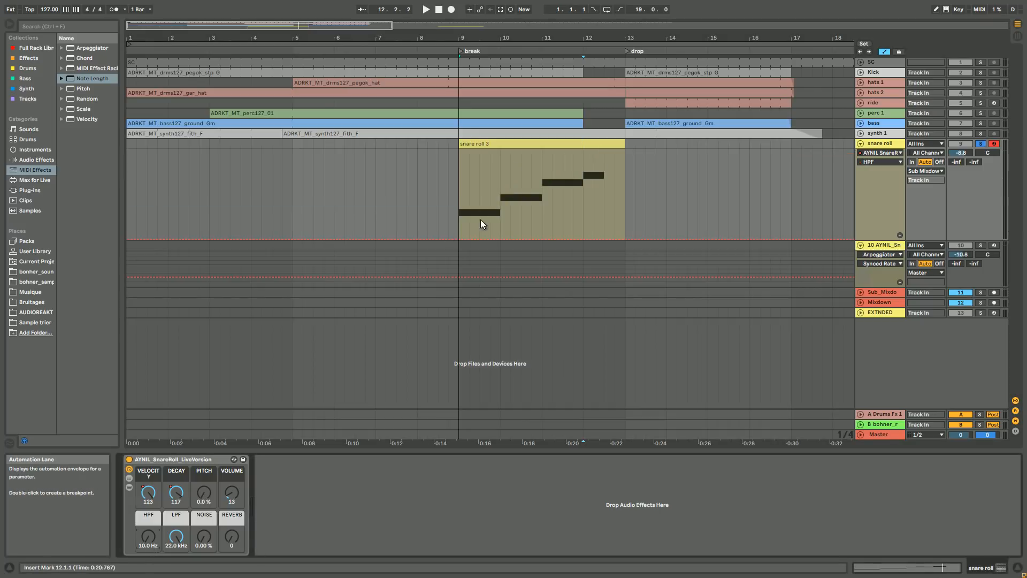
{"action": "left_click", "coordinate": [461, 238]}
{"action": "left_click", "coordinate": [603, 239]}
{"action": "left_click_drag", "start_coordinate": [604, 239], "coordinate": [604, 202]}
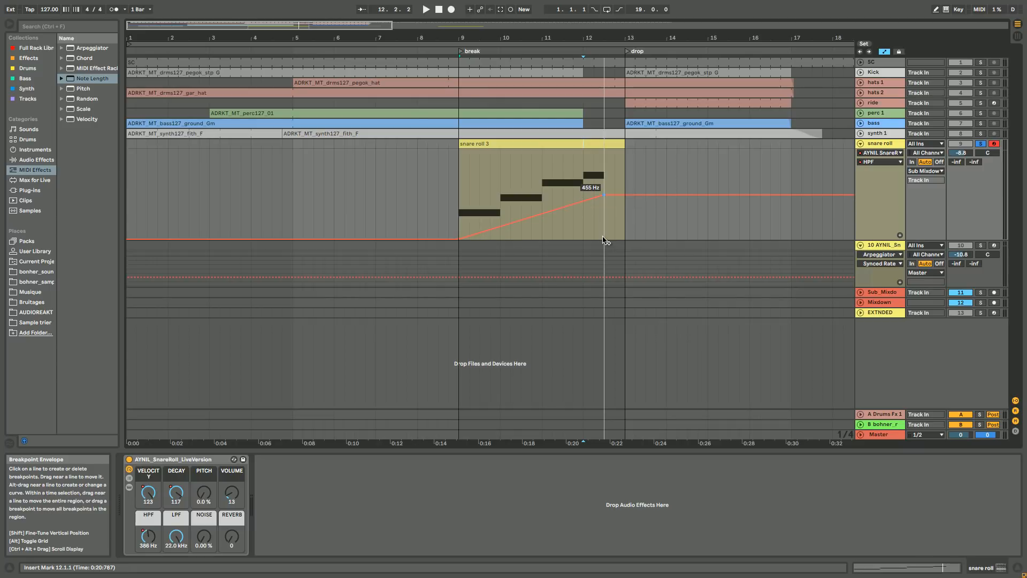
{"action": "key", "text": "space"}
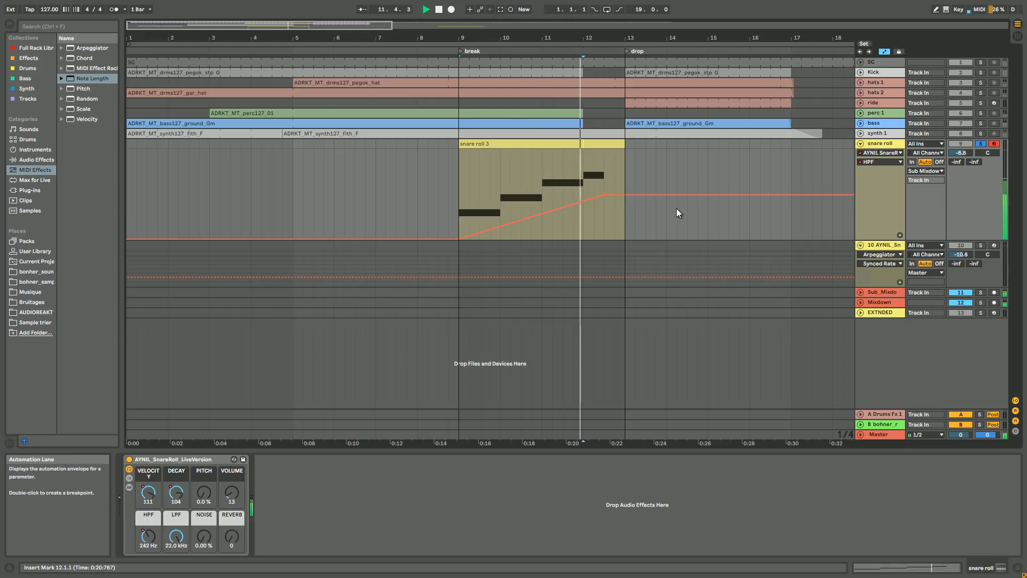
{"action": "key", "text": "space"}
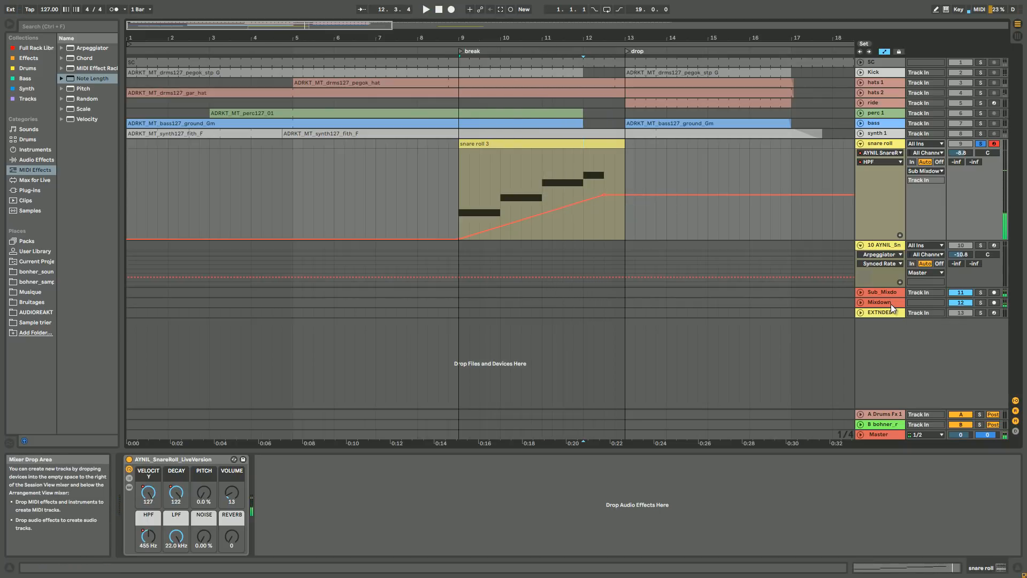
Examine the Mixdown track's effects and the snare rack's EQ Eight and unfolded sampler while auditioning the roll from bar 11.
{"action": "left_click", "coordinate": [890, 304]}
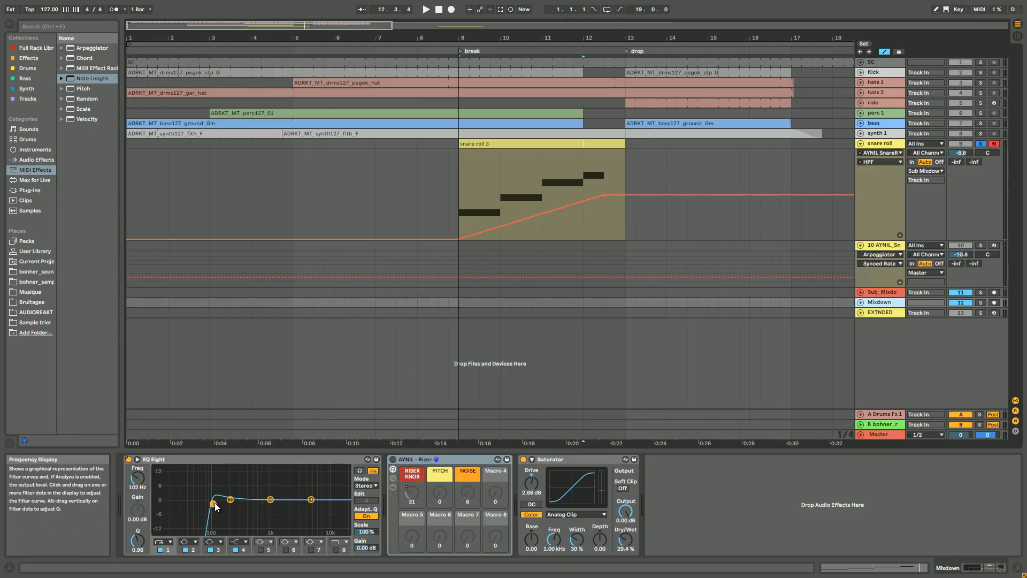
{"action": "left_click", "coordinate": [545, 227]}
{"action": "key", "text": "space"}
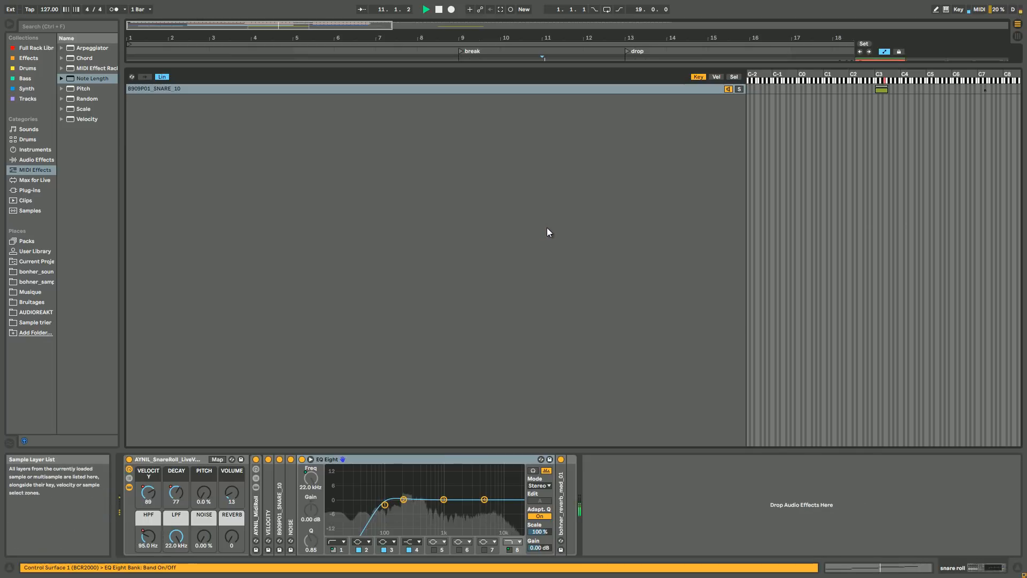
{"action": "double_click", "coordinate": [279, 500]}
{"action": "key", "text": "space"}
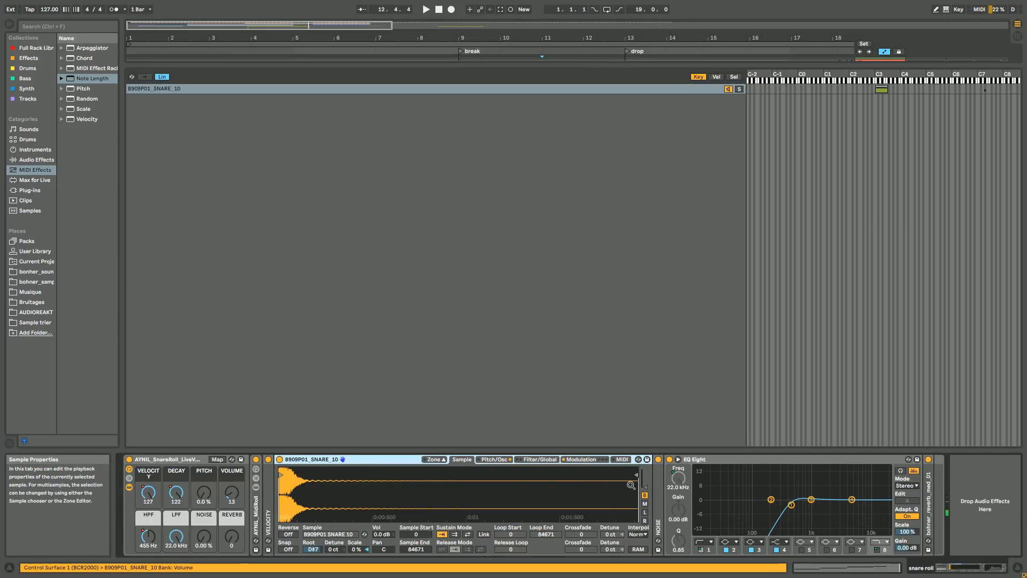
{"action": "left_click", "coordinate": [444, 460]}
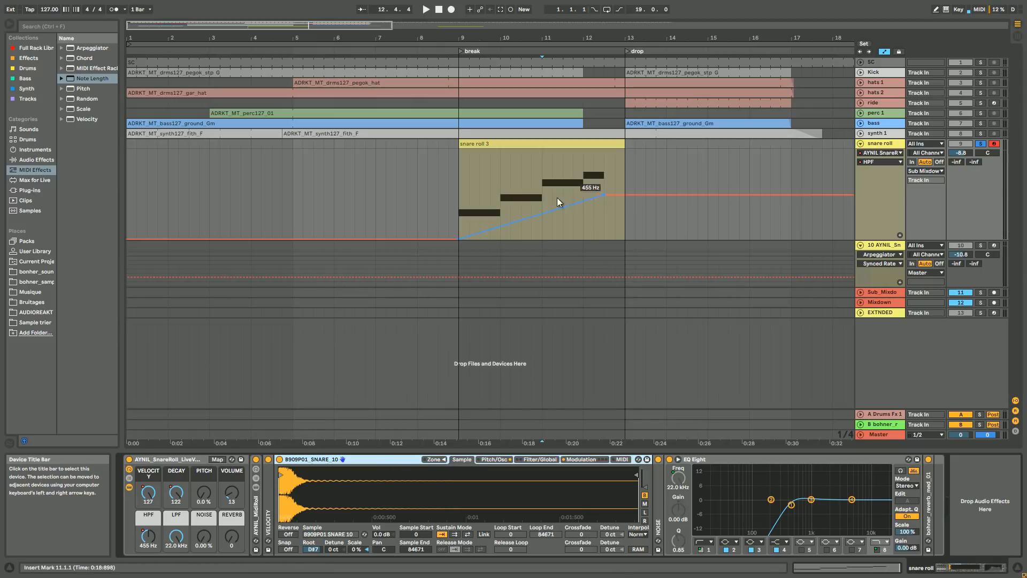
Lower the HPF automation at 12.3 to 195 Hz, add a peak at 11.3, and audition the roll.
{"action": "mouse_move", "coordinate": [605, 196]}
{"action": "left_mouse_down"}
{"action": "mouse_move", "coordinate": [605, 187]}
{"action": "mouse_move", "coordinate": [563, 186]}
{"action": "mouse_move", "coordinate": [564, 172]}
{"action": "mouse_move", "coordinate": [605, 205]}
{"action": "left_mouse_up"}
{"action": "key", "text": "space"}
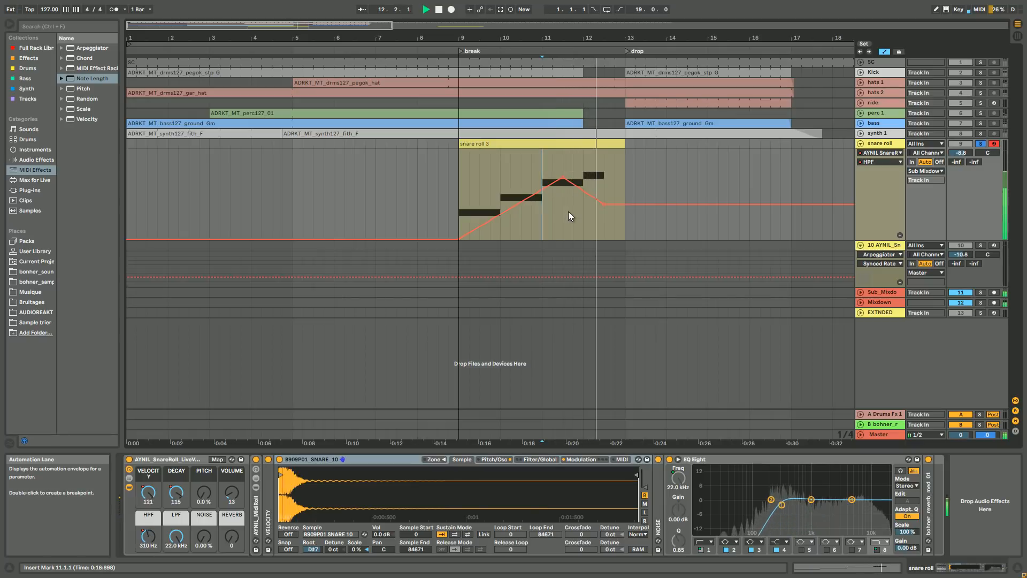
{"action": "key", "text": "space"}
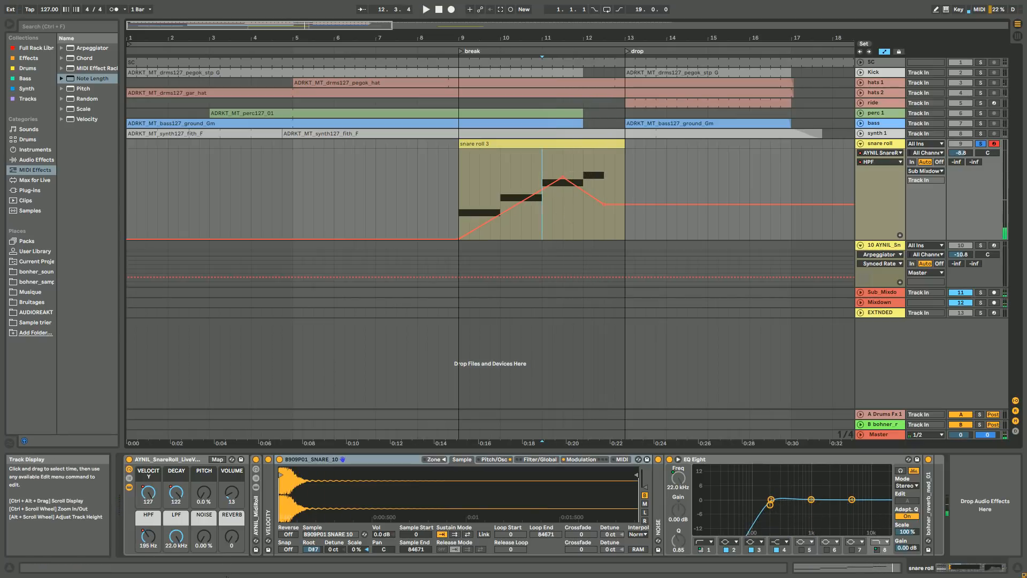
Draw Noise macro automation that holds zero until 11.3 and rises to 29.9 % at 12.3.
{"action": "left_click", "coordinate": [205, 545]}
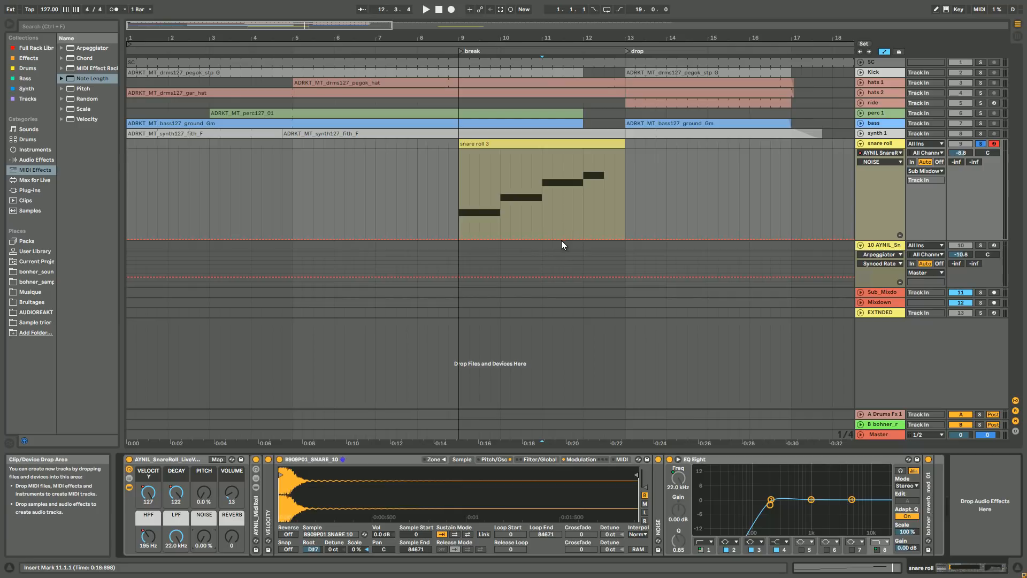
{"action": "left_click_drag", "start_coordinate": [600, 239], "coordinate": [604, 216]}
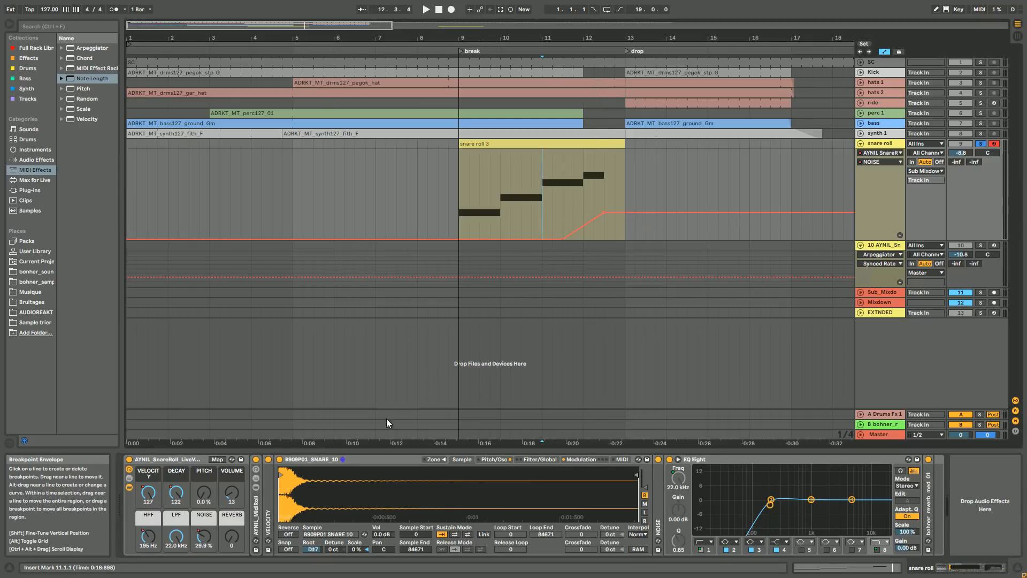
Draw Reverb macro automation rising from 0 at bar 9 to 64 at 12.3, and audition the roll from bar 9.
{"action": "left_click", "coordinate": [231, 537]}
{"action": "key", "text": "space"}
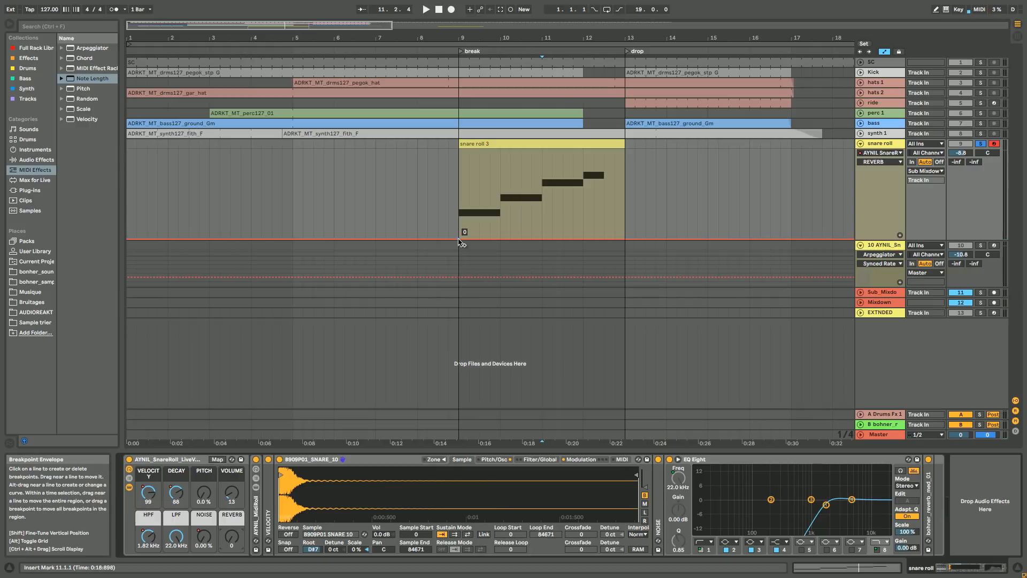
{"action": "left_click_drag", "start_coordinate": [603, 238], "coordinate": [604, 214]}
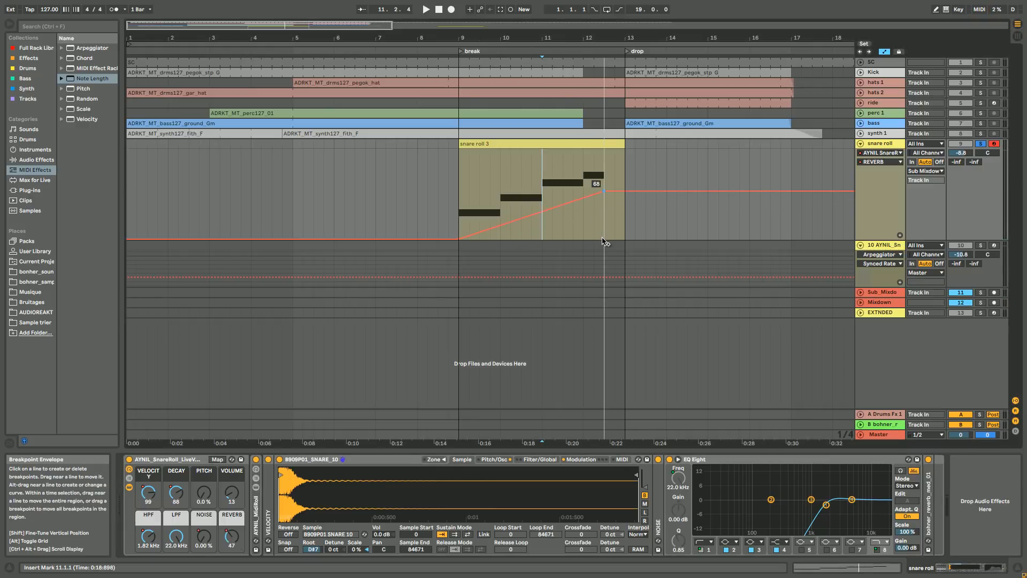
{"action": "left_click", "coordinate": [463, 196]}
{"action": "key", "text": "space"}
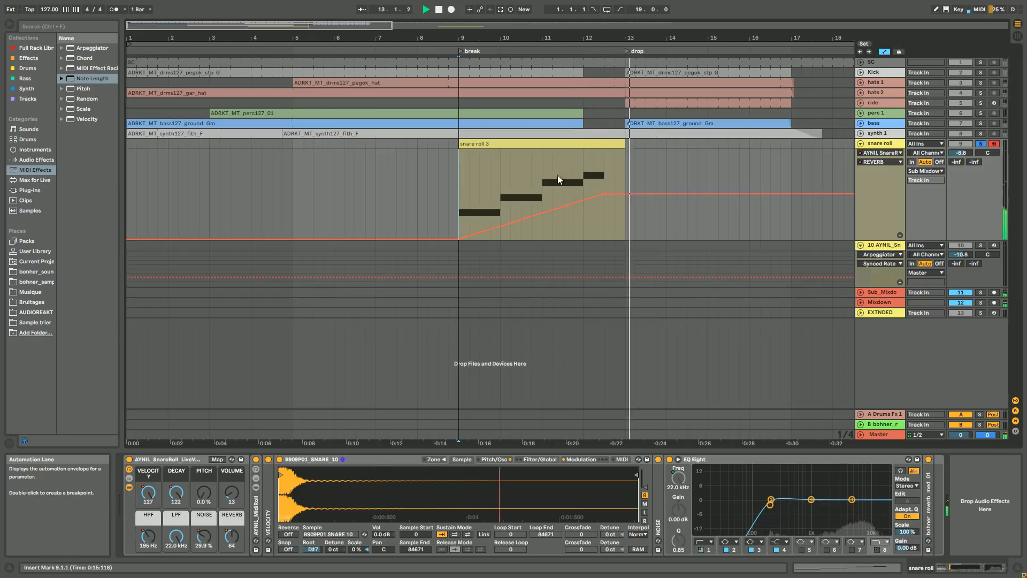
{"action": "key", "text": "space"}
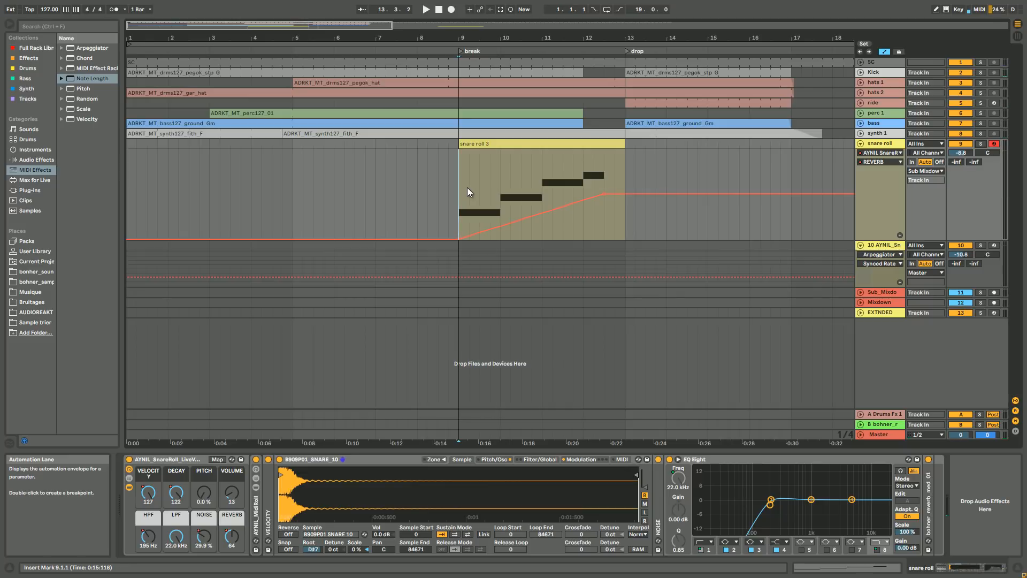
Play the roll with the full arrangement from 7.4 and raise the snare roll track's volume to -5.3 dB.
{"action": "left_click", "coordinate": [405, 191]}
{"action": "key", "text": "space"}
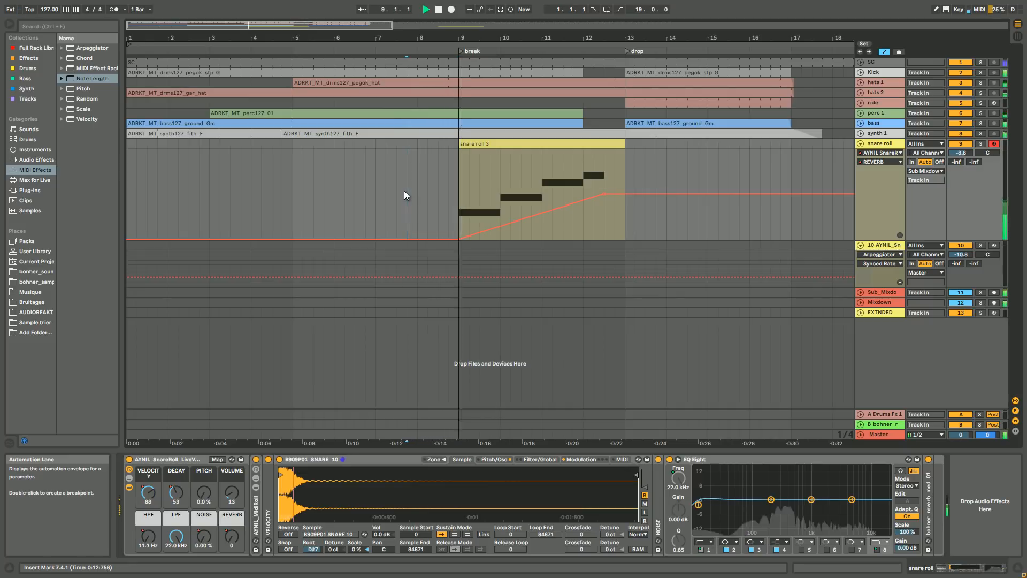
{"action": "left_click", "coordinate": [960, 153]}
{"action": "left_click_drag", "start_coordinate": [960, 153], "coordinate": [960, 145]}
{"action": "key", "text": "space"}
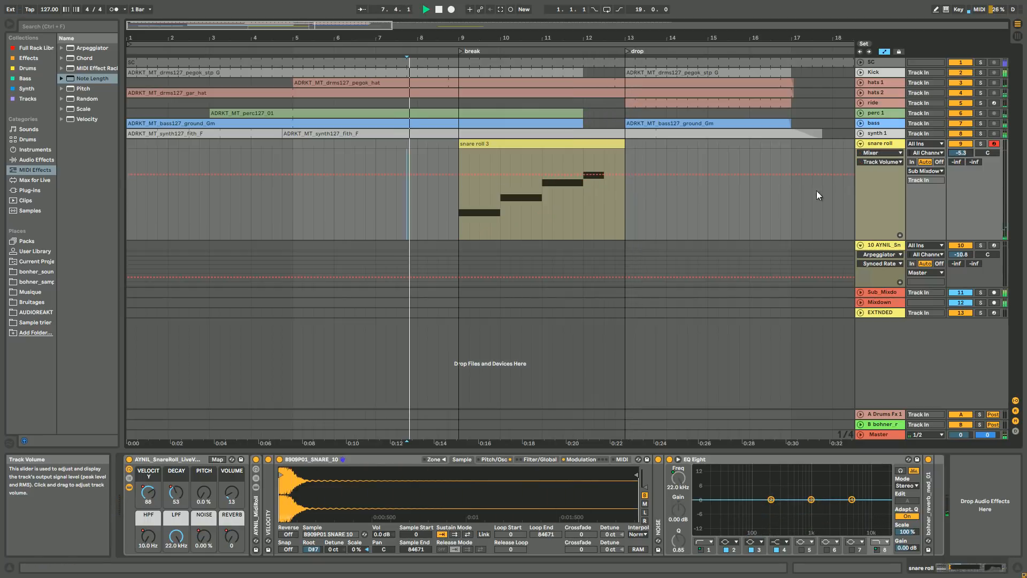
Raise the Velocity automation's starting level to 99, begin its rise at bar 10, and audition it in the mix.
{"action": "left_click", "coordinate": [470, 230]}
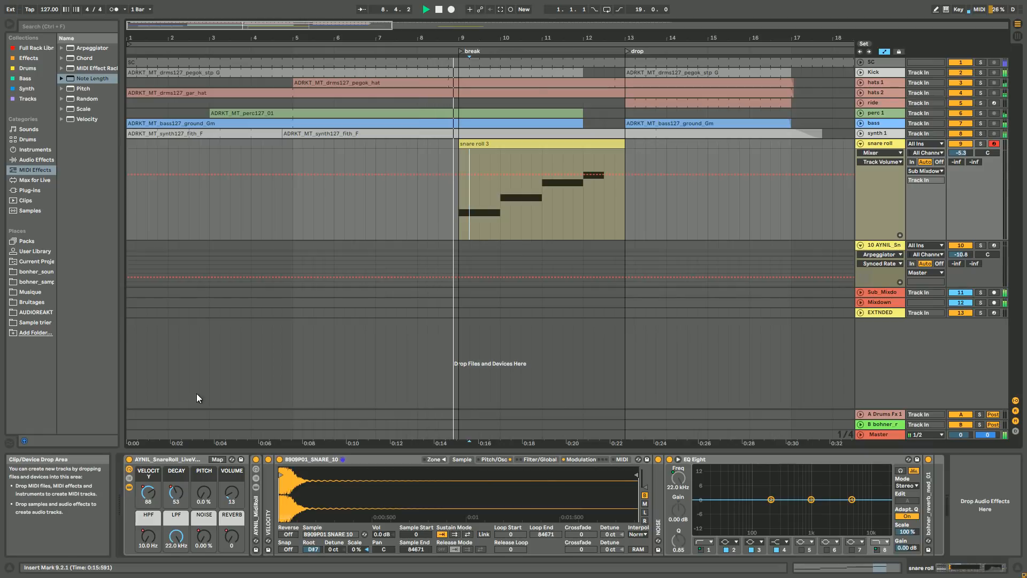
{"action": "left_click", "coordinate": [152, 498]}
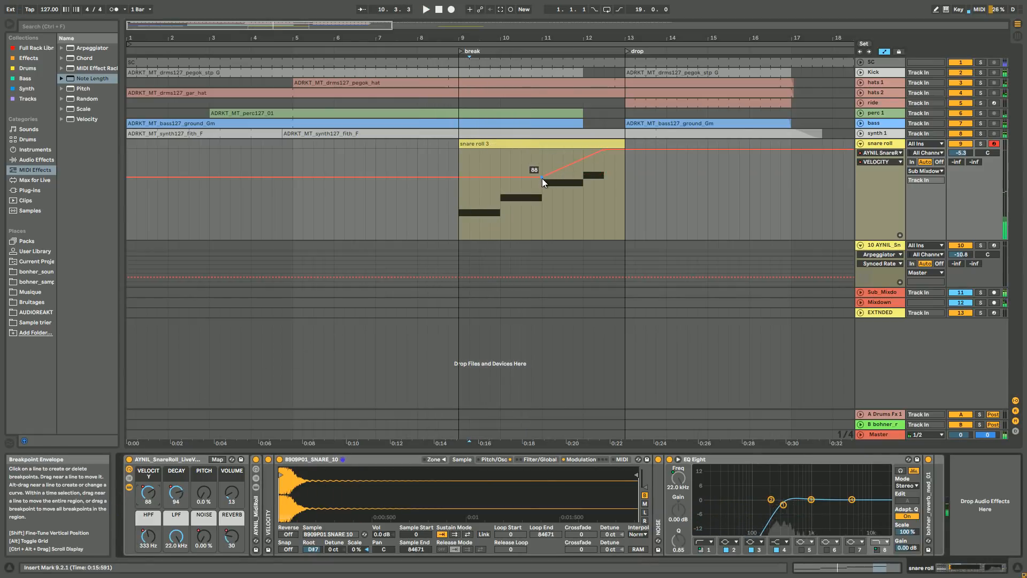
{"action": "left_click_drag", "start_coordinate": [542, 178], "coordinate": [541, 170]}
{"action": "key", "text": "space"}
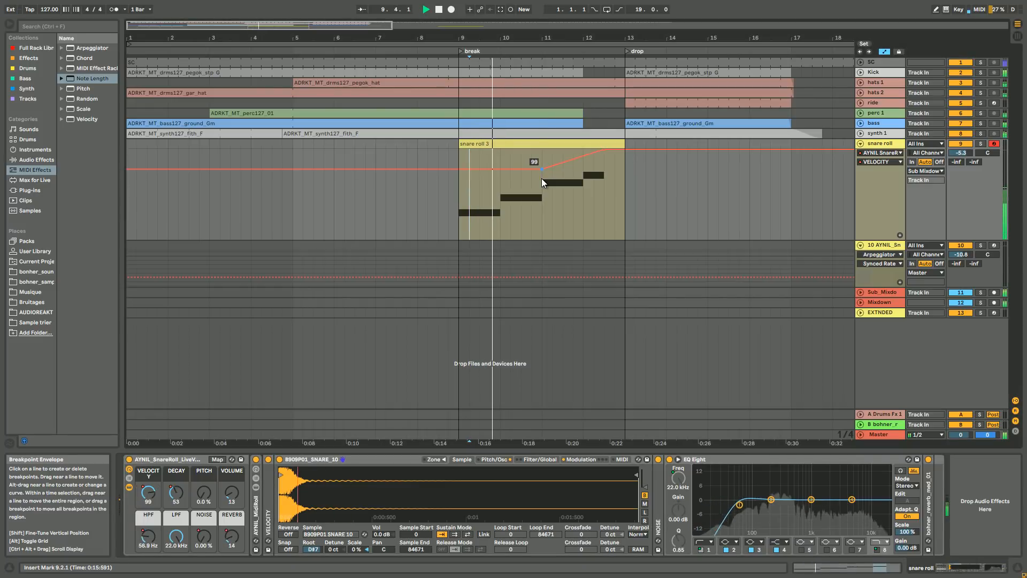
{"action": "left_click", "coordinate": [544, 170]}
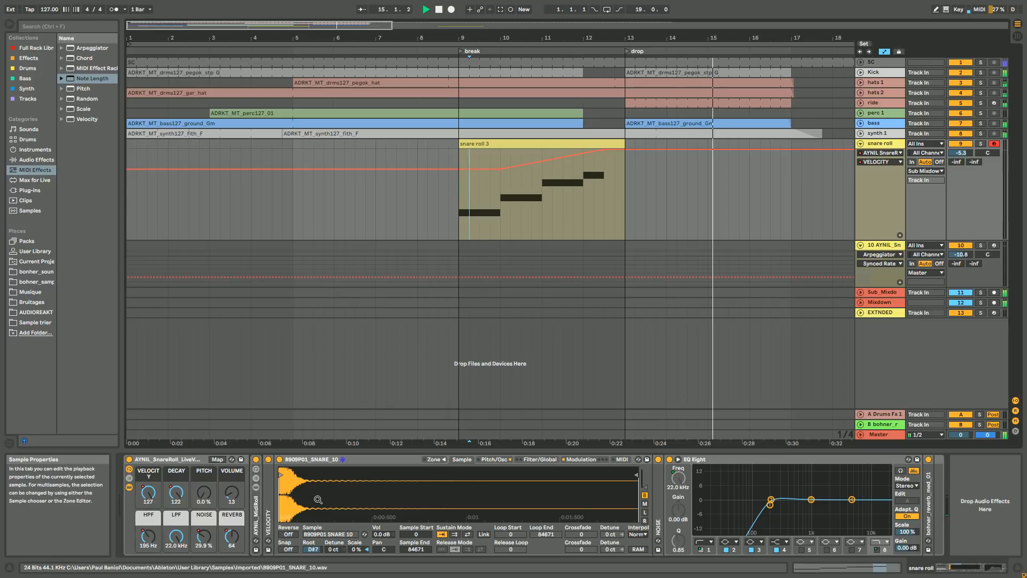
{"action": "key", "text": "space"}
Extend the F3 note in the snare roll clip to the end of the clip's fourth bar.
{"action": "left_click", "coordinate": [585, 143]}
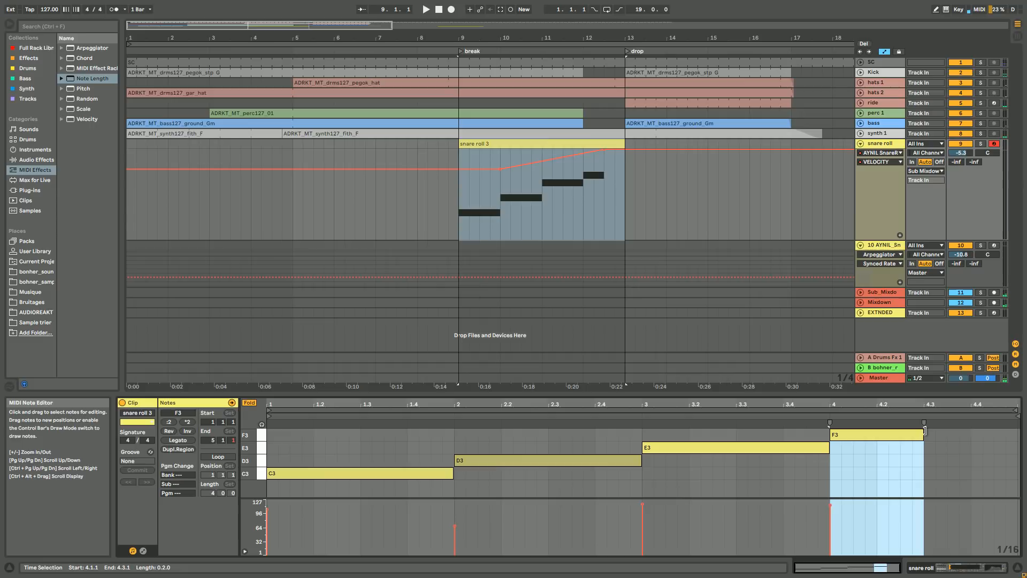
{"action": "left_click_drag", "start_coordinate": [923, 434], "coordinate": [989, 435]}
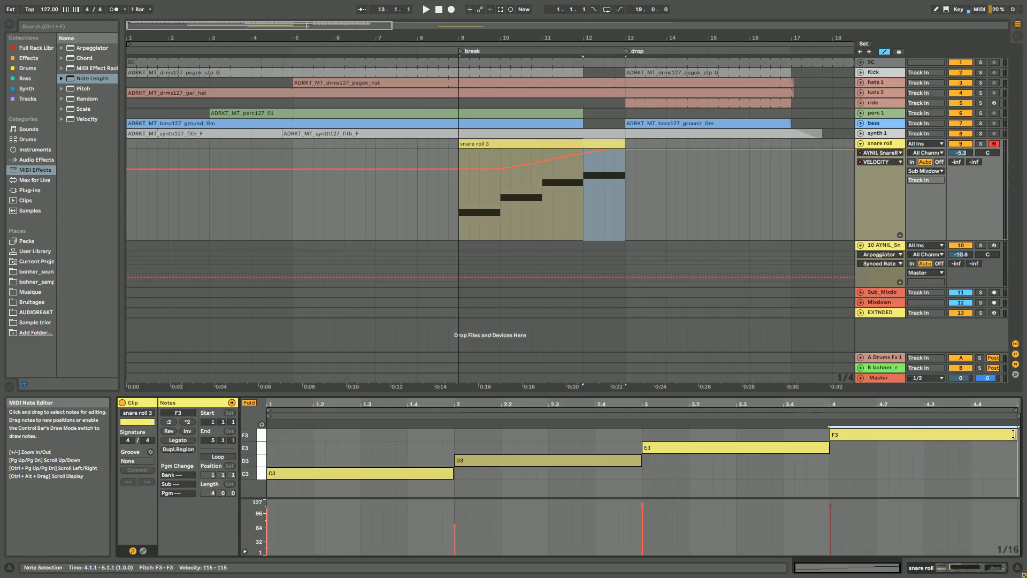
Audition the snare roll from bar 9 and raise its track volume to -4.3 dB.
{"action": "left_click", "coordinate": [462, 229]}
{"action": "key", "text": "space"}
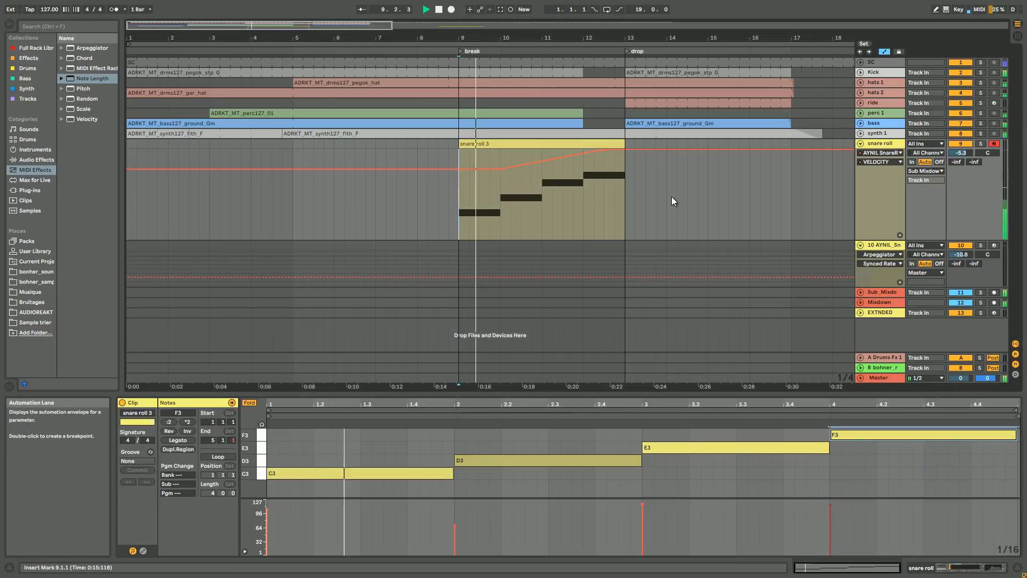
{"action": "left_click", "coordinate": [966, 153]}
{"action": "key", "text": "Up"}
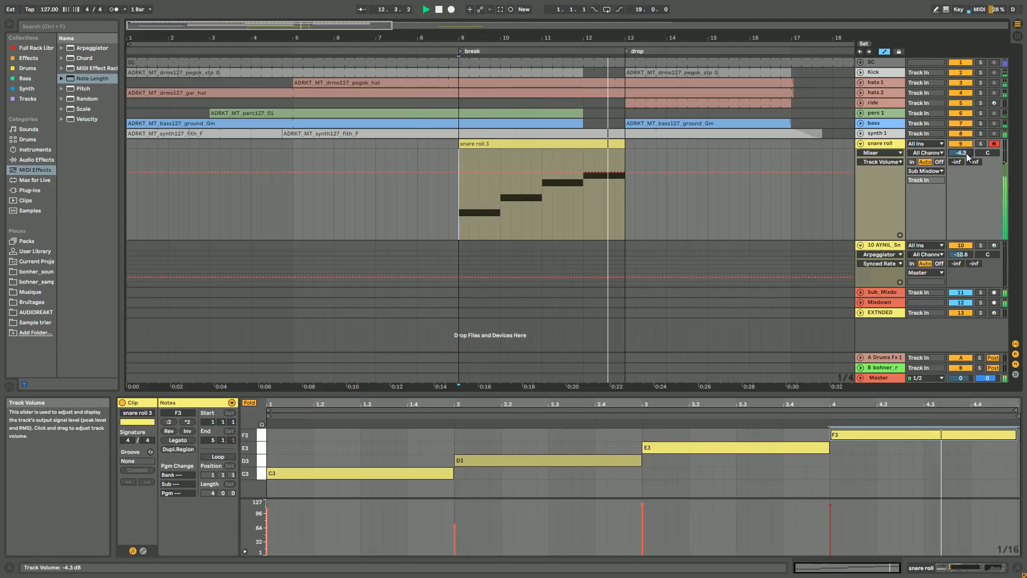
Shorten the F3 note to end at 4.3 in the snare roll clip and audition the clip from its start.
{"action": "left_click", "coordinate": [603, 146]}
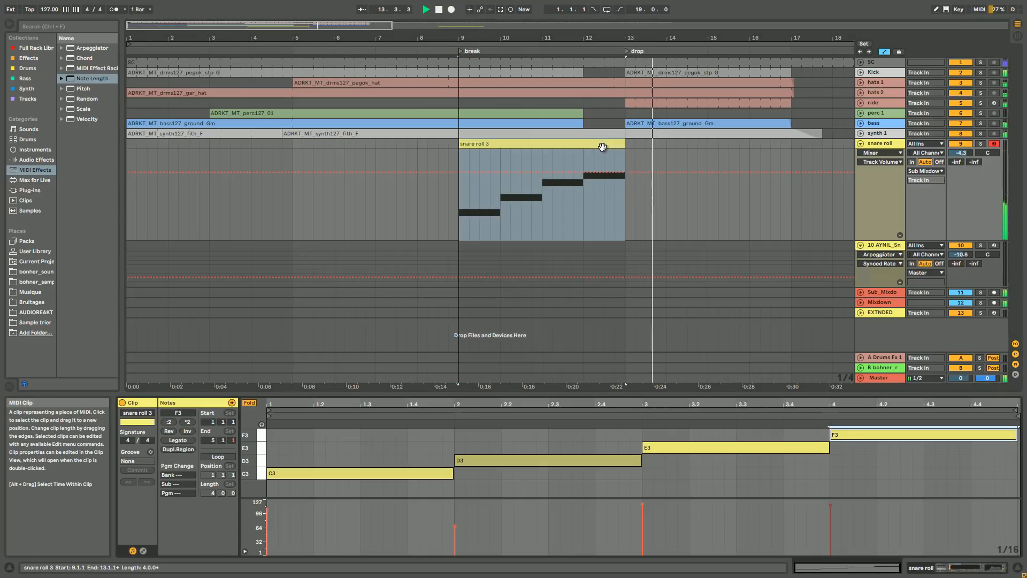
{"action": "key", "text": "space"}
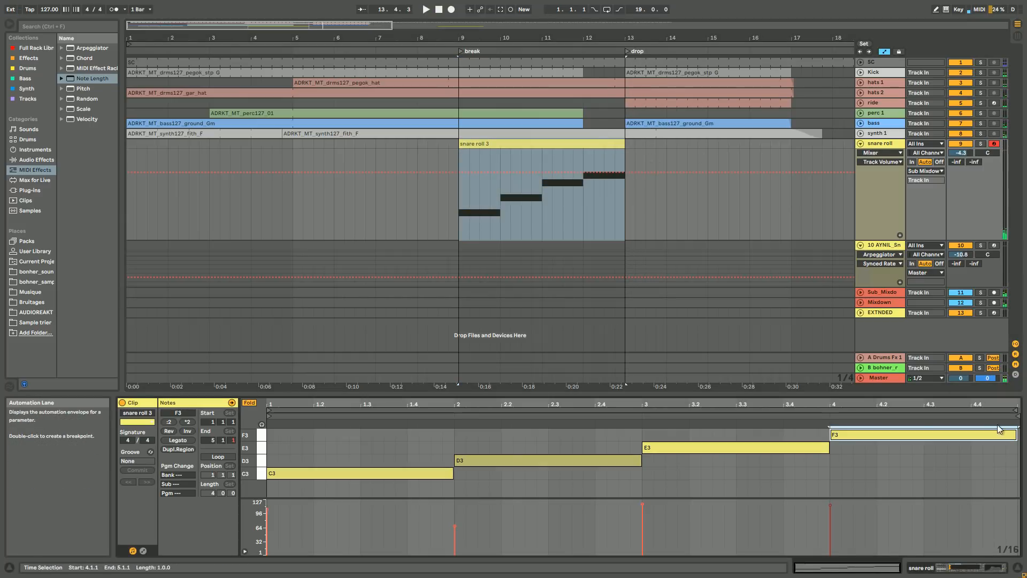
{"action": "left_click", "coordinate": [1014, 435]}
{"action": "left_click_drag", "start_coordinate": [1015, 435], "coordinate": [920, 437]}
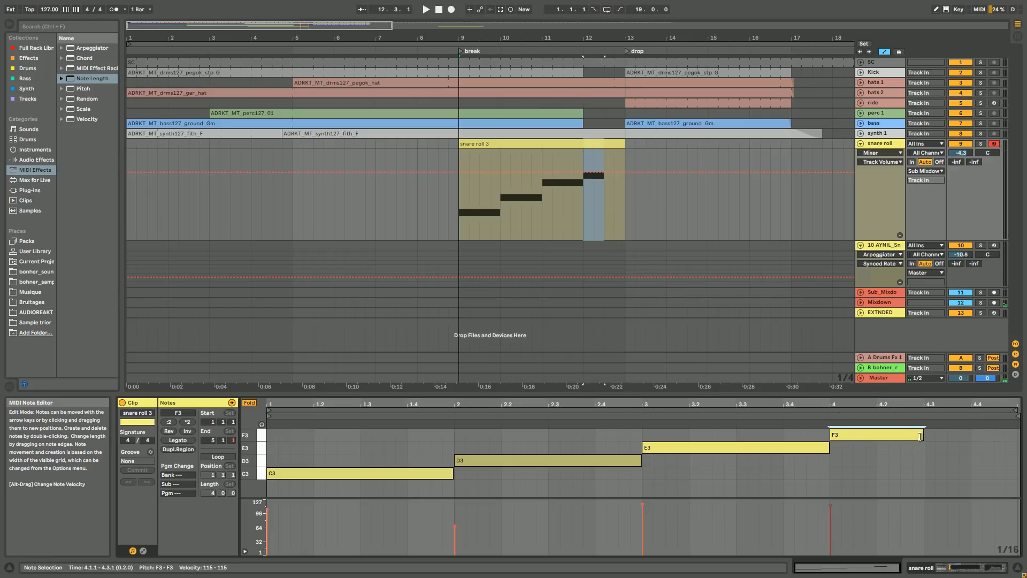
{"action": "left_click", "coordinate": [461, 222]}
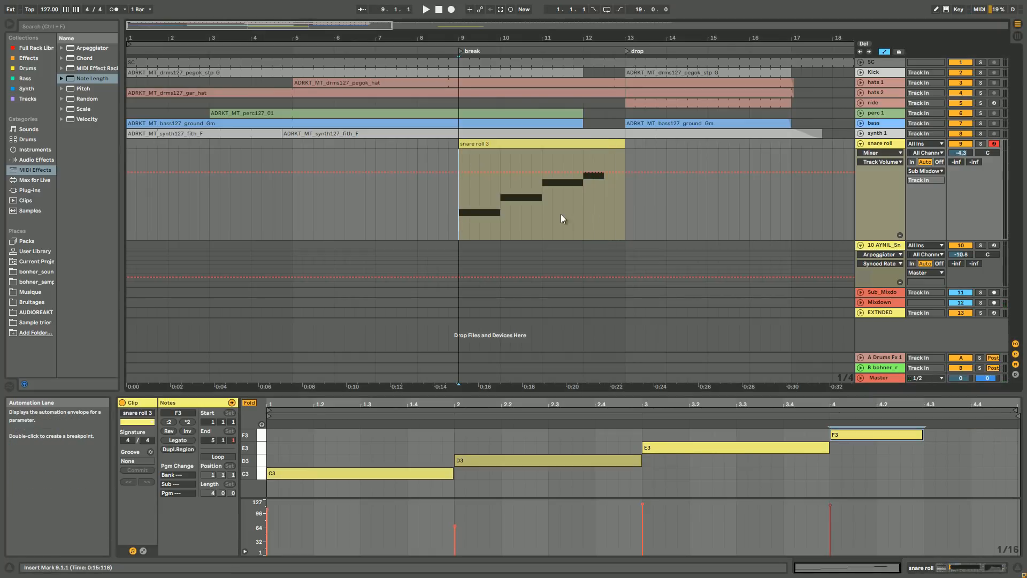
{"action": "left_click", "coordinate": [586, 147]}
{"action": "key", "text": "space"}
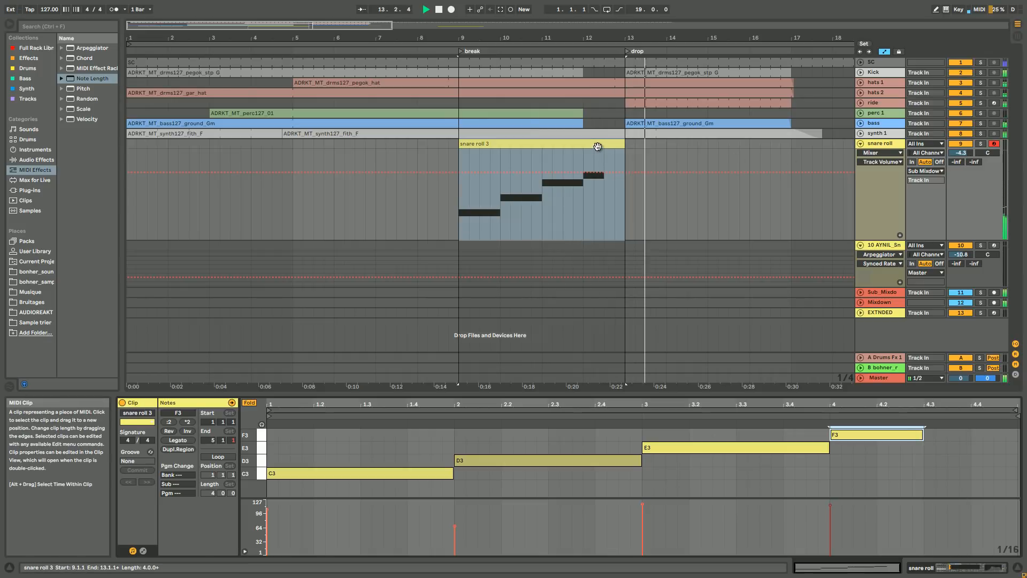
Reshape the Velocity automation to peak at 127 at bar 12 and fall to 117 at 12.3.
{"action": "left_click", "coordinate": [889, 146]}
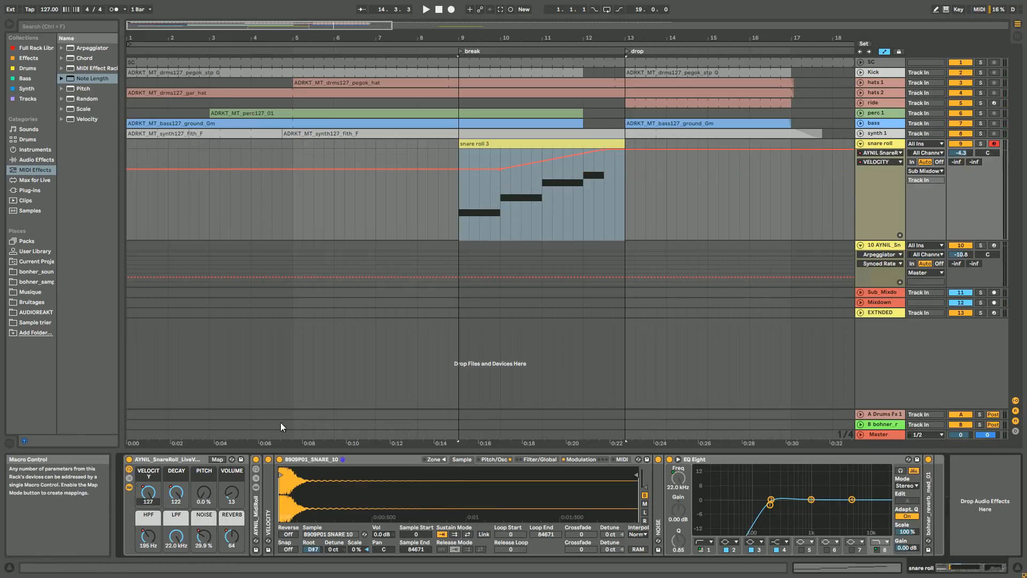
{"action": "left_click", "coordinate": [605, 150]}
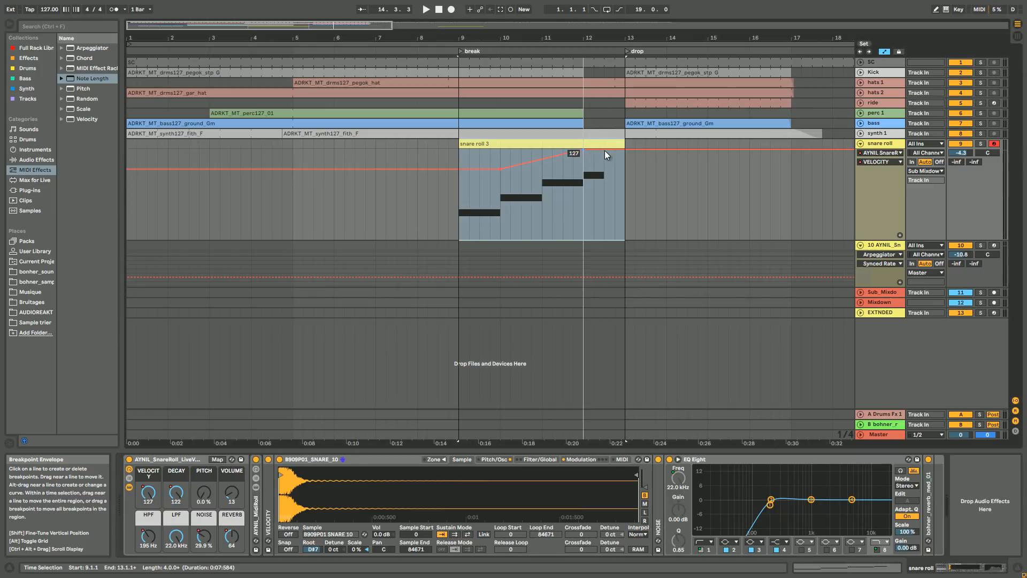
{"action": "left_click", "coordinate": [605, 152]}
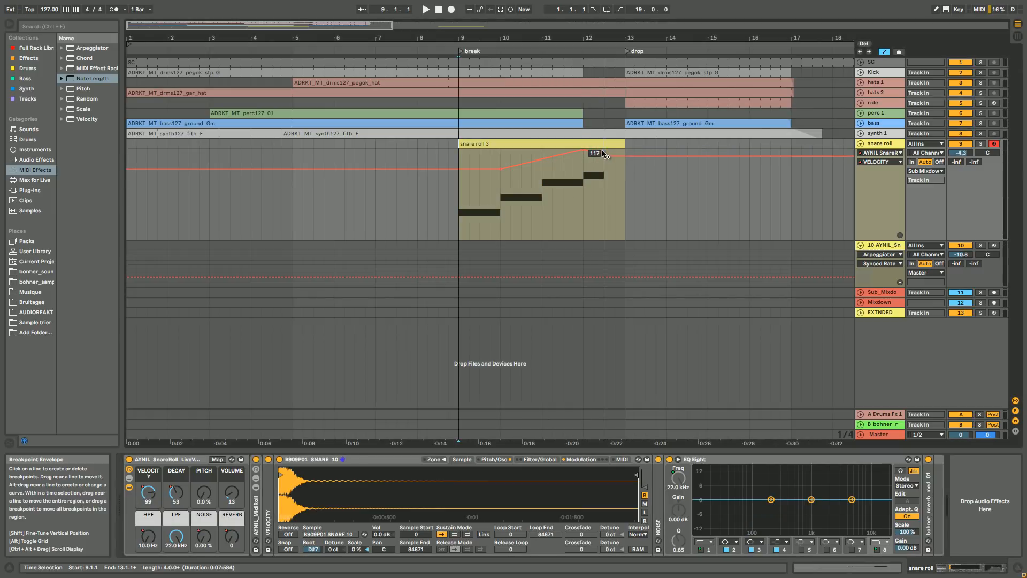
Audition the snare roll from bar 11 through the end of the break into the drop.
{"action": "left_click", "coordinate": [543, 222]}
{"action": "key", "text": "space"}
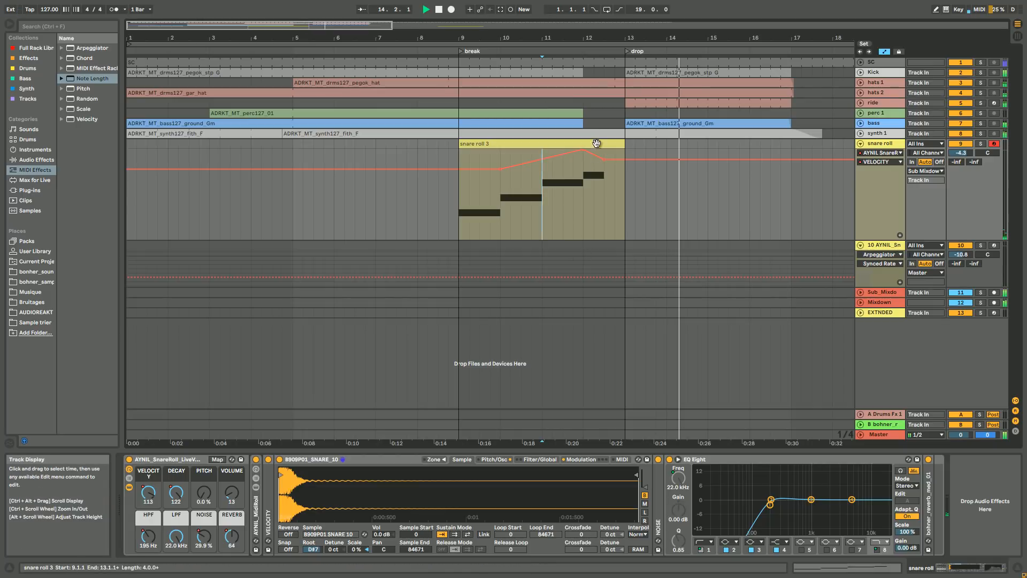
Solo the snare roll track, move the first snare roll 2 clip from 21.3 to bar 21 and audition it.
{"action": "left_click_drag", "start_coordinate": [354, 36], "coordinate": [354, 28]}
{"action": "double_click", "coordinate": [761, 145]}
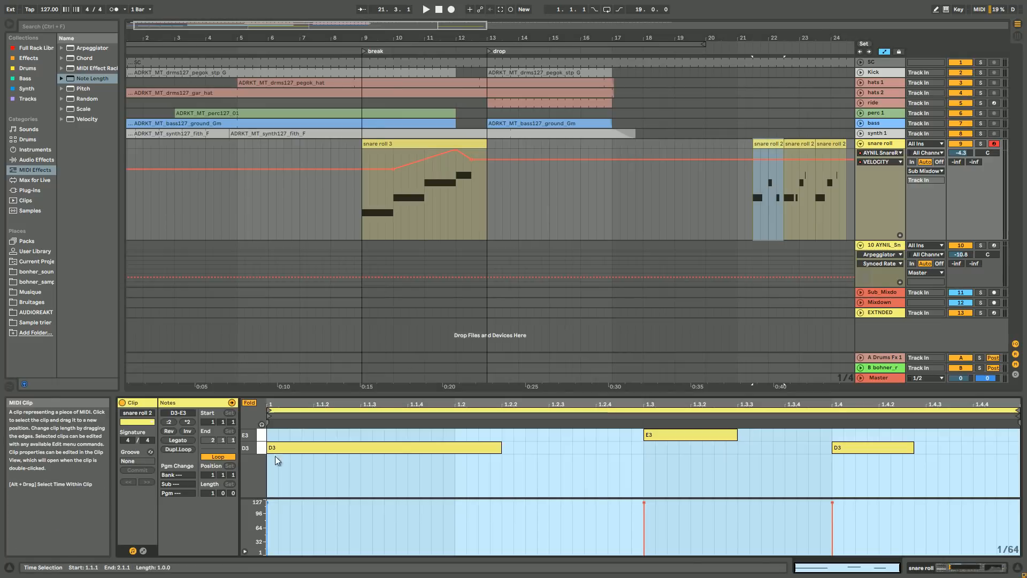
{"action": "left_click", "coordinate": [981, 144]}
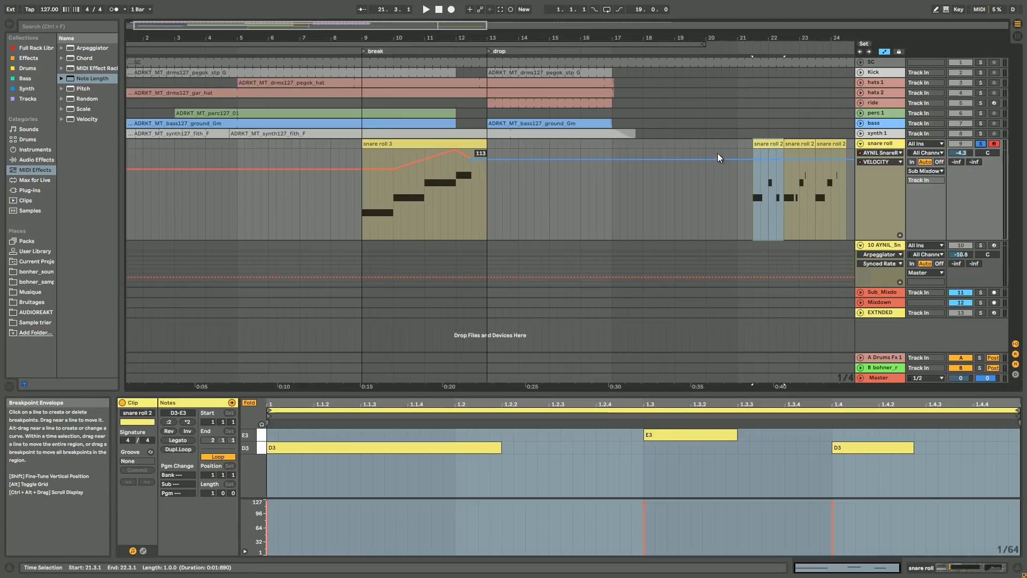
{"action": "left_click_drag", "start_coordinate": [760, 146], "coordinate": [744, 145]}
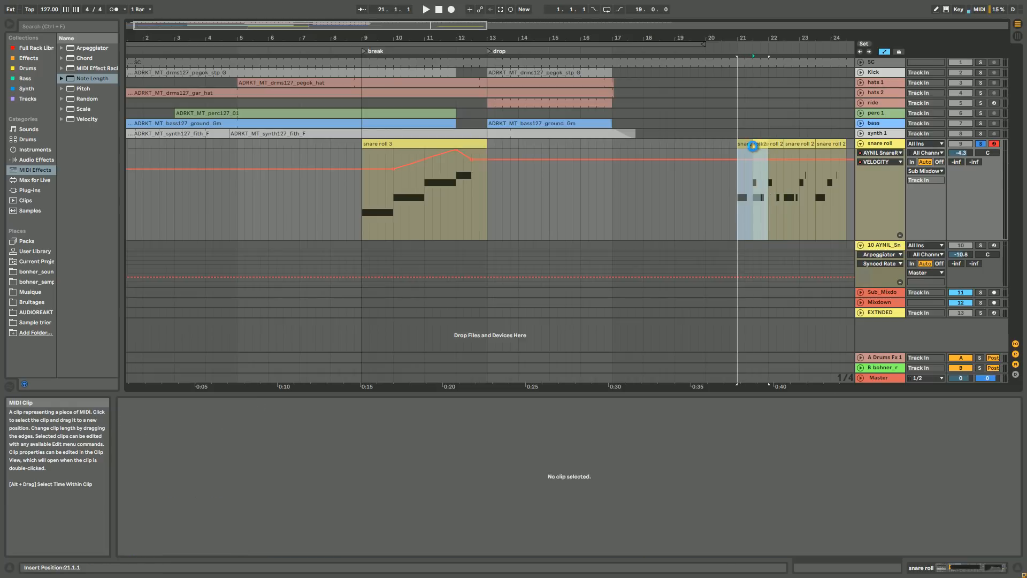
{"action": "key", "text": "space"}
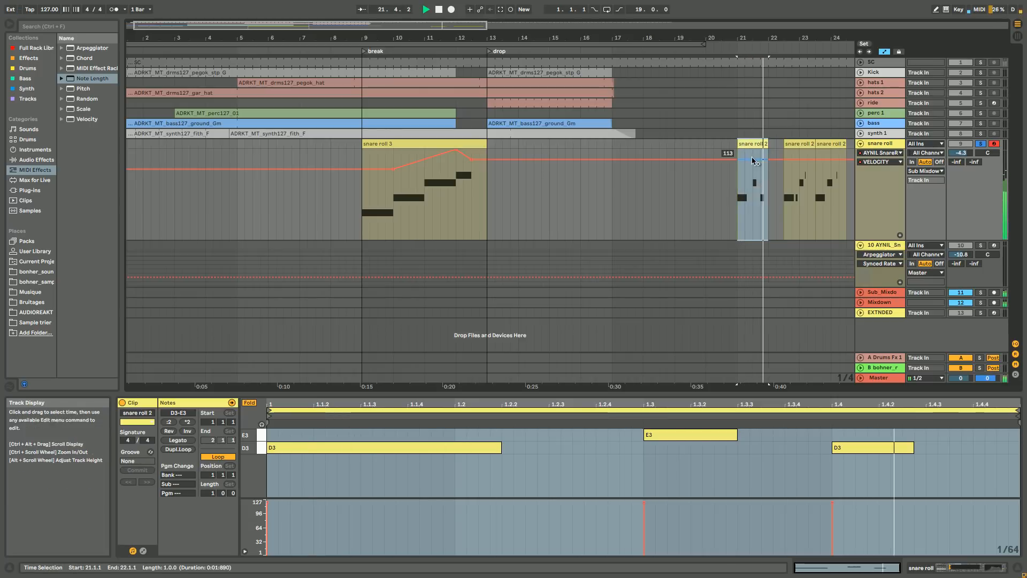
{"action": "key", "text": "space"}
Set the rack's Reverb to 23, Noise to 0.79 % and HPF to 10.0 Hz, and audition the snare roll 2 clips.
{"action": "left_click", "coordinate": [886, 144]}
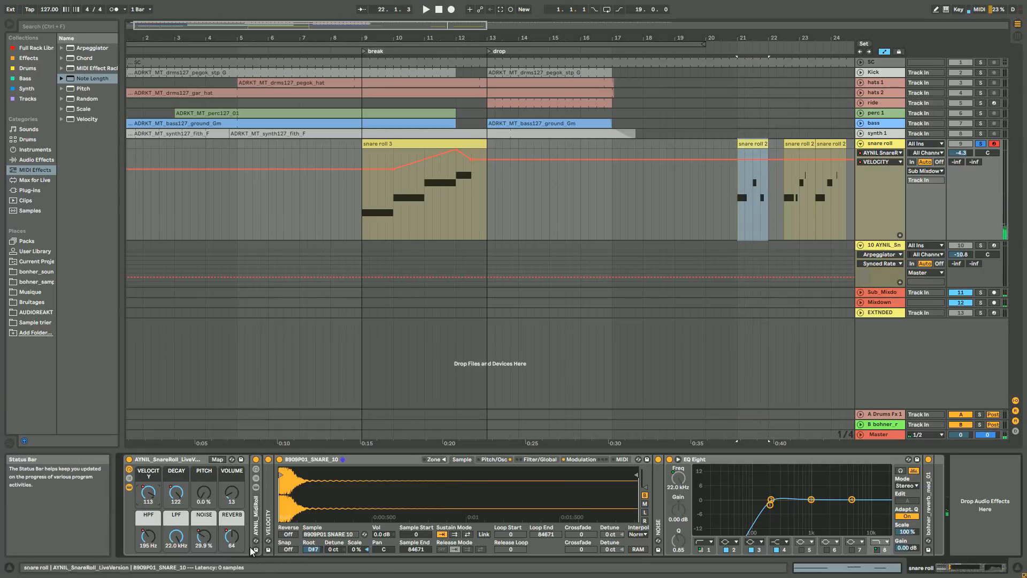
{"action": "right_click", "coordinate": [232, 538]}
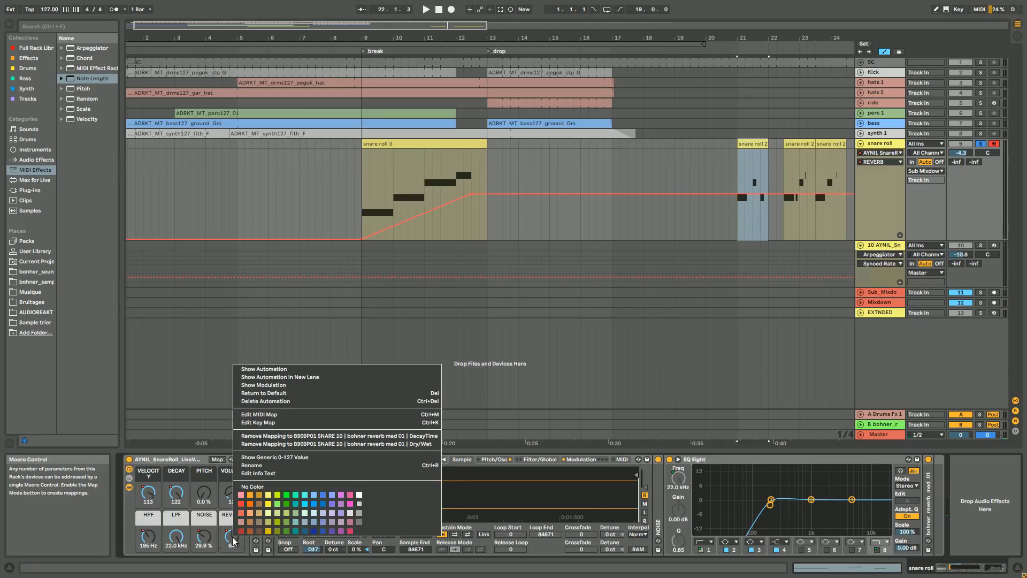
{"action": "left_click", "coordinate": [232, 538]}
{"action": "left_click_drag", "start_coordinate": [232, 538], "coordinate": [202, 556]}
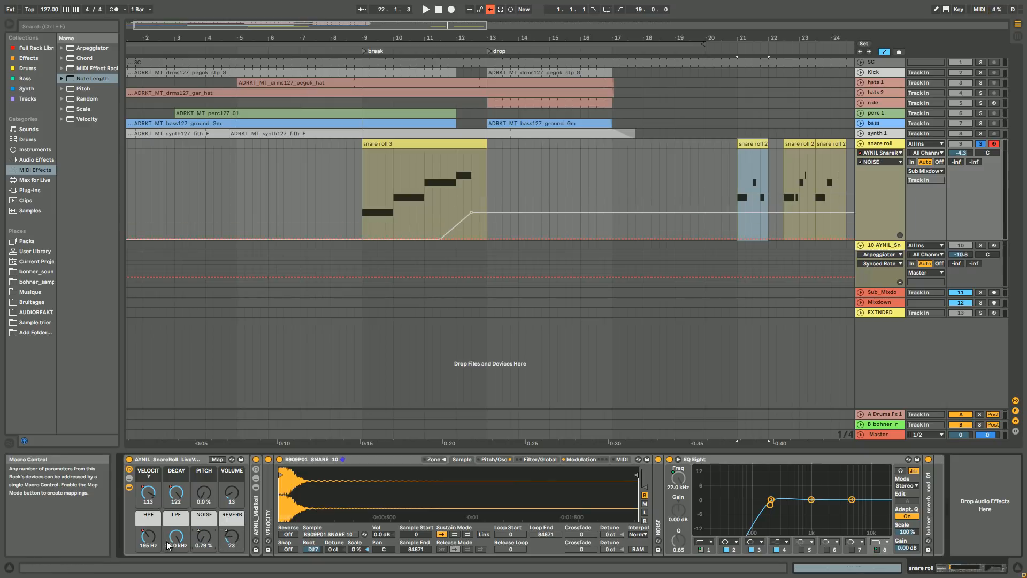
{"action": "left_click_drag", "start_coordinate": [148, 538], "coordinate": [148, 560]}
{"action": "key", "text": "space"}
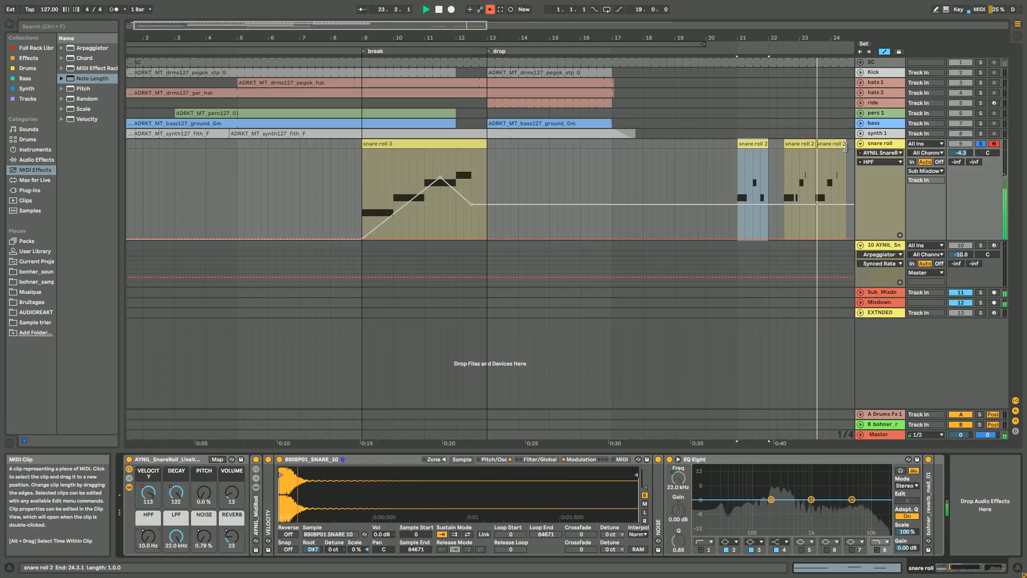
{"action": "key", "text": "space"}
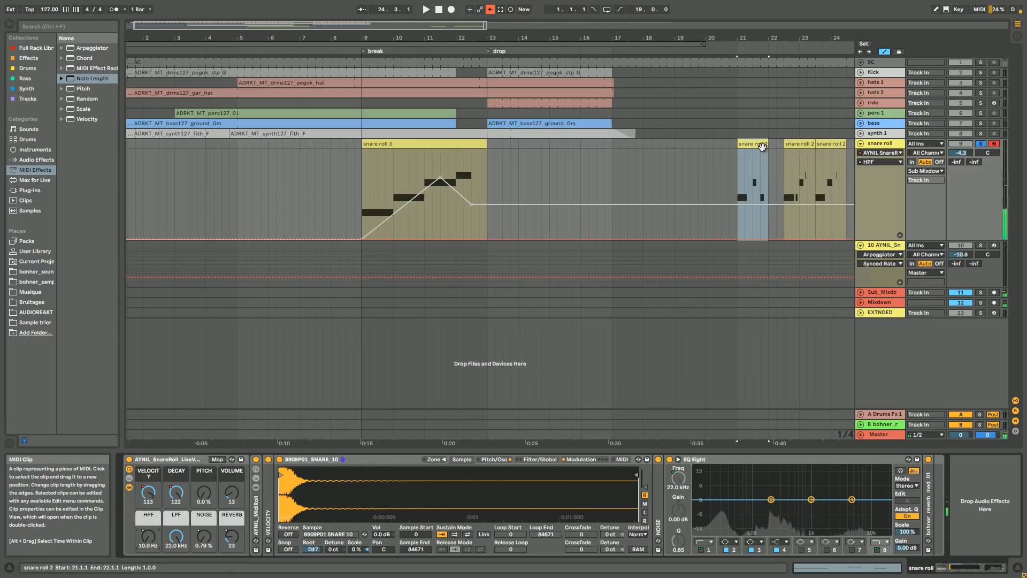
Move the last snare roll 2 clip to bar 9, extend it to bar 13 and audition it with the mix.
{"action": "left_click_drag", "start_coordinate": [834, 146], "coordinate": [380, 181]}
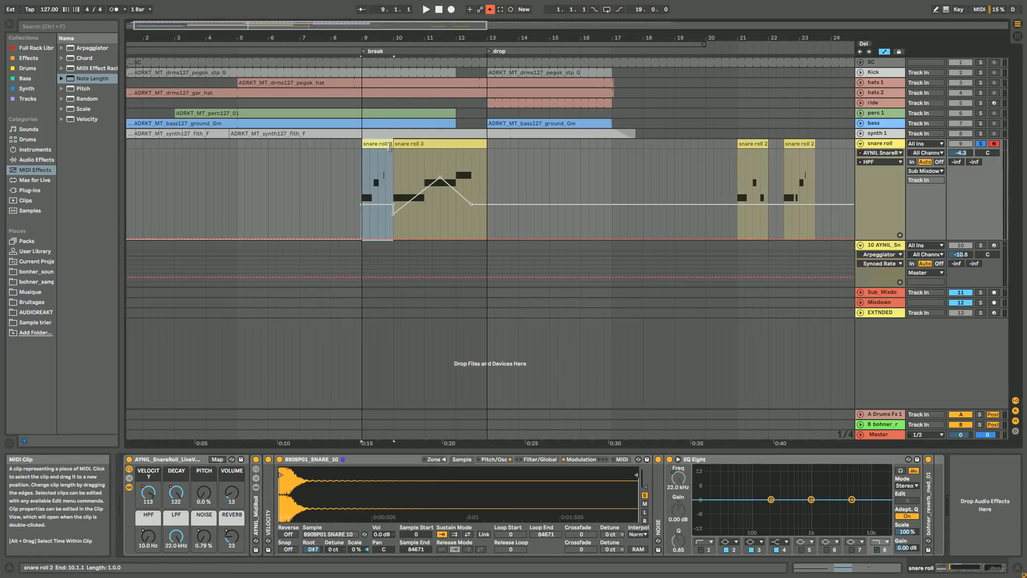
{"action": "left_click_drag", "start_coordinate": [389, 146], "coordinate": [469, 145]}
{"action": "key", "text": "space"}
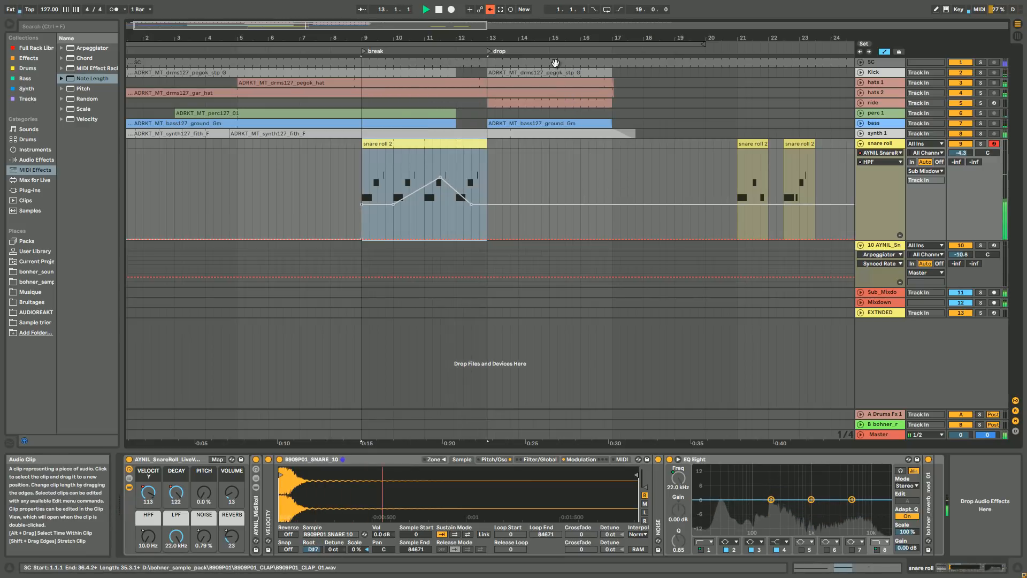
{"action": "key", "text": "space"}
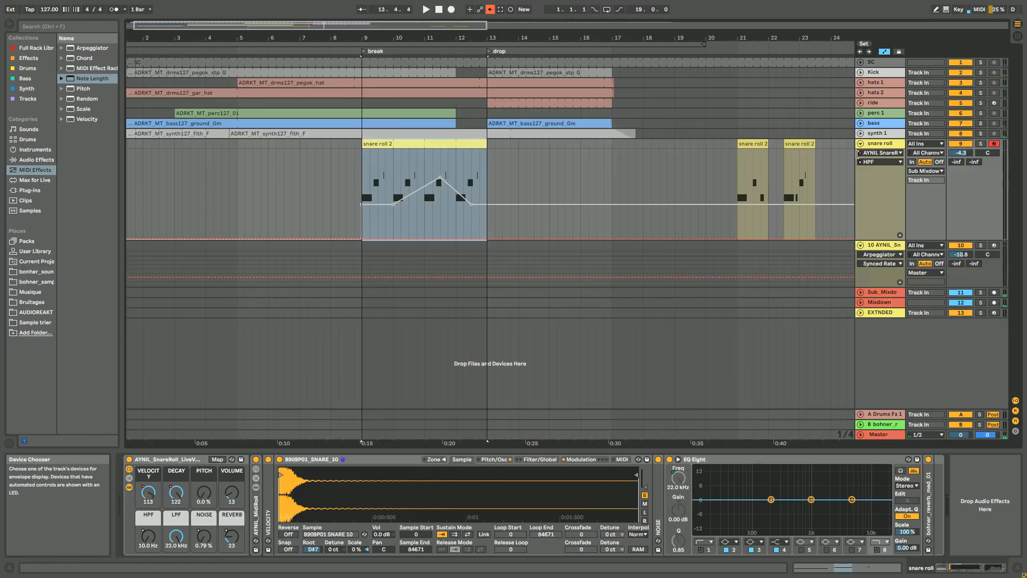
Make the AYNIL_SnareRoll_Automation track taller and examine the devices inside its rack, especially the Arpeggiator's synced rate.
{"action": "left_click", "coordinate": [878, 250]}
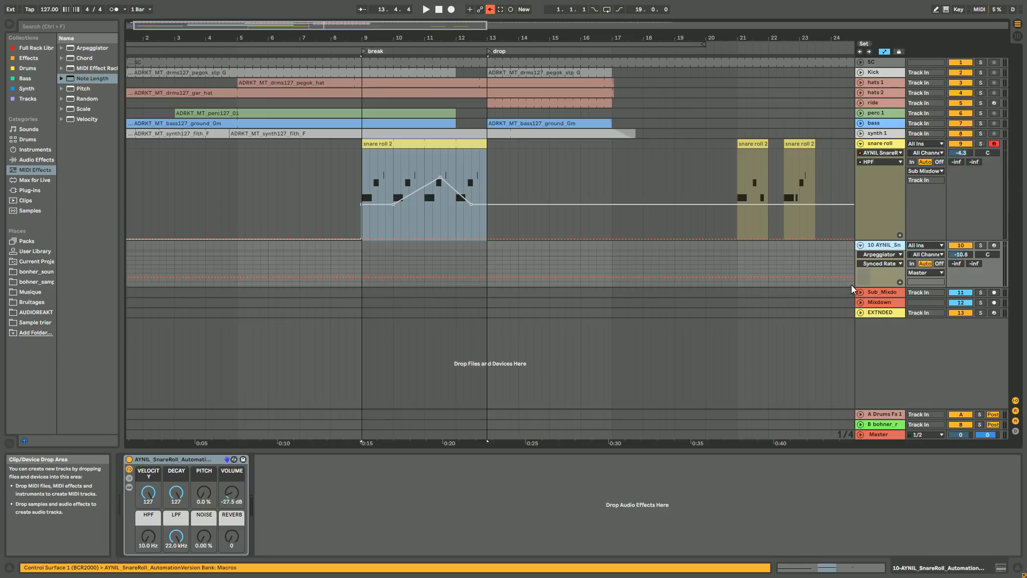
{"action": "left_click_drag", "start_coordinate": [872, 287], "coordinate": [872, 315]}
{"action": "left_click", "coordinate": [129, 489]}
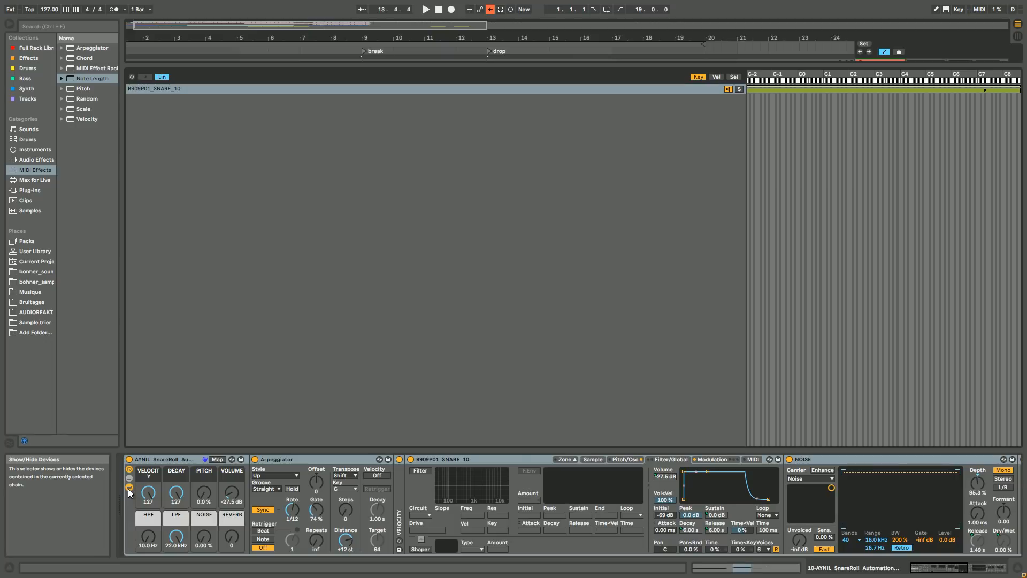
{"action": "left_click", "coordinate": [129, 489]}
{"action": "left_click", "coordinate": [129, 488]}
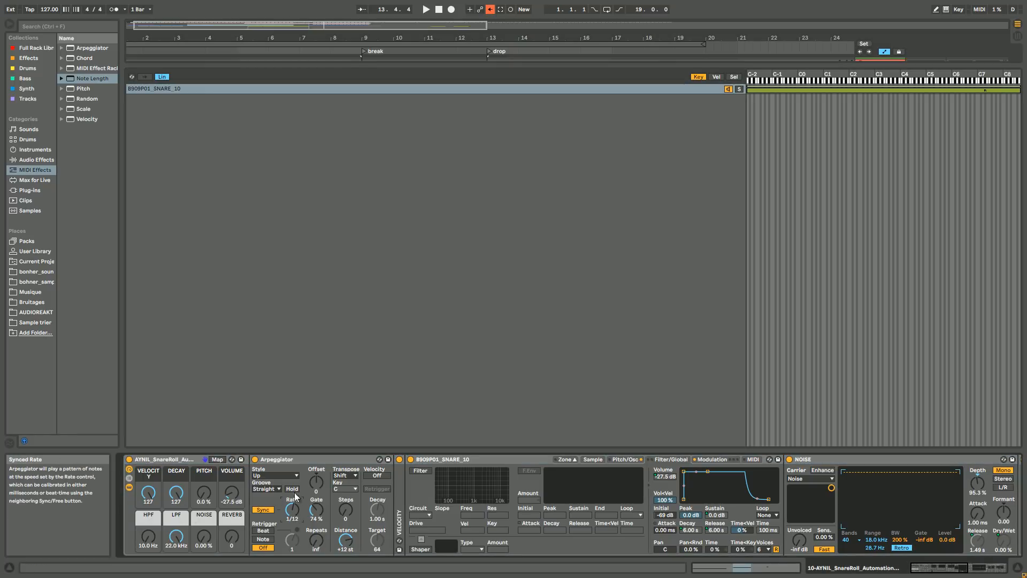
{"action": "left_click", "coordinate": [129, 489]}
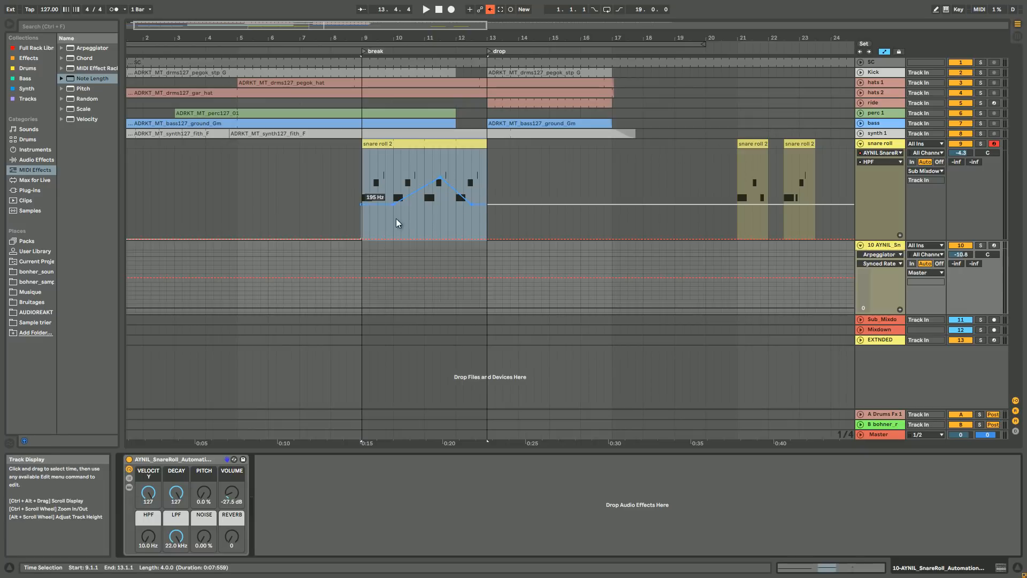
Insert an empty MIDI clip from bar 9 to bar 13 on the AYNIL_SnareRoll_Automation track.
{"action": "left_click_drag", "start_coordinate": [367, 254], "coordinate": [487, 268]}
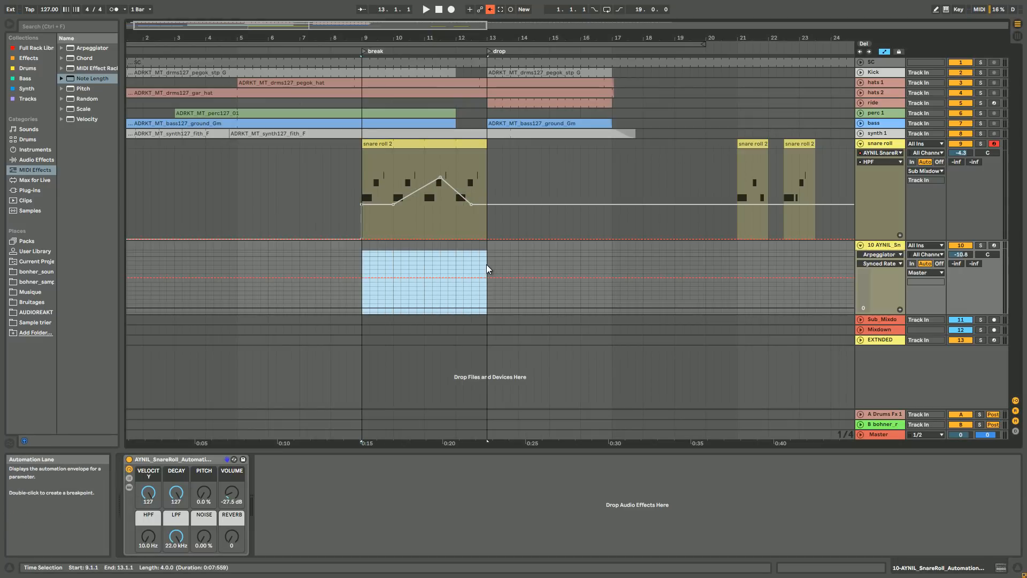
{"action": "key", "text": "ctrl+alt+m"}
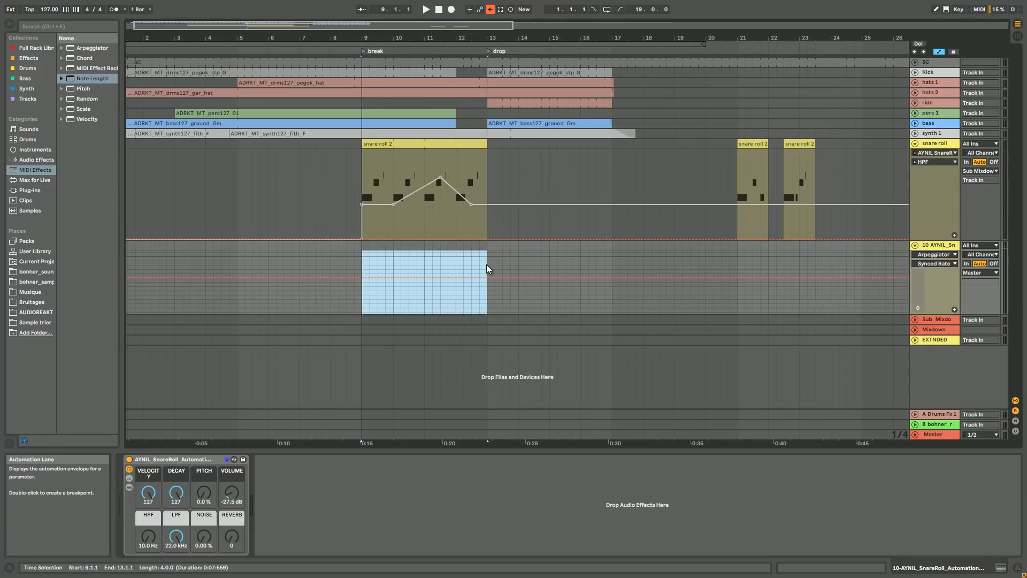
{"action": "right_click", "coordinate": [453, 268]}
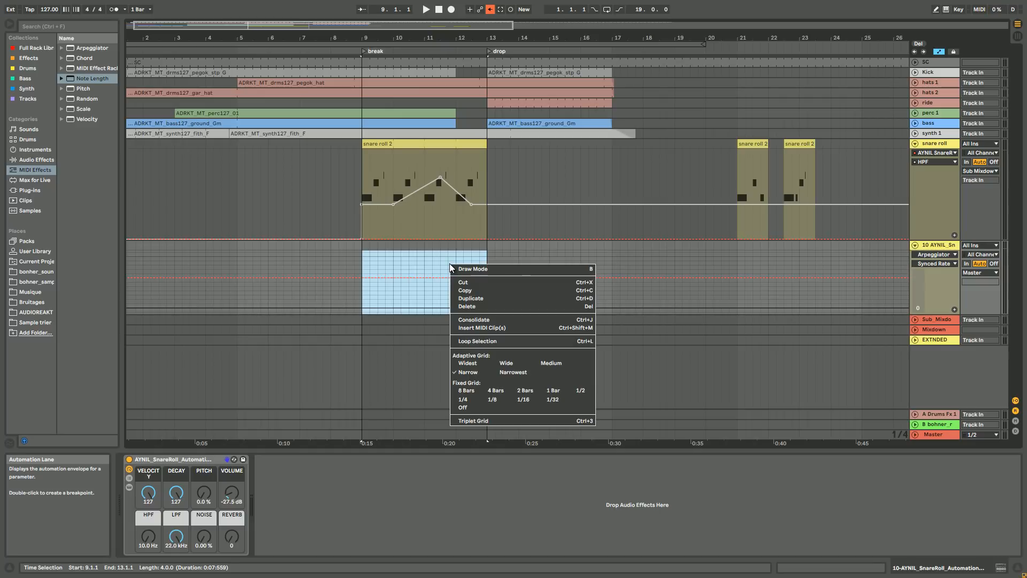
{"action": "left_click", "coordinate": [512, 328]}
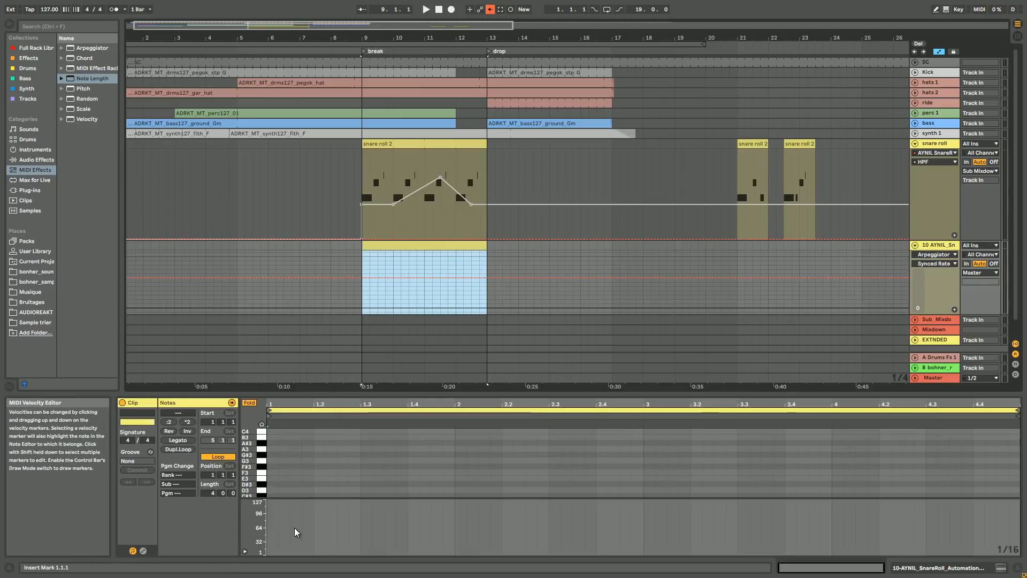
Arm the AYNIL_SnareRoll_Automation track and draw an F3 note spanning all four bars of its new clip.
{"action": "left_click", "coordinate": [943, 247]}
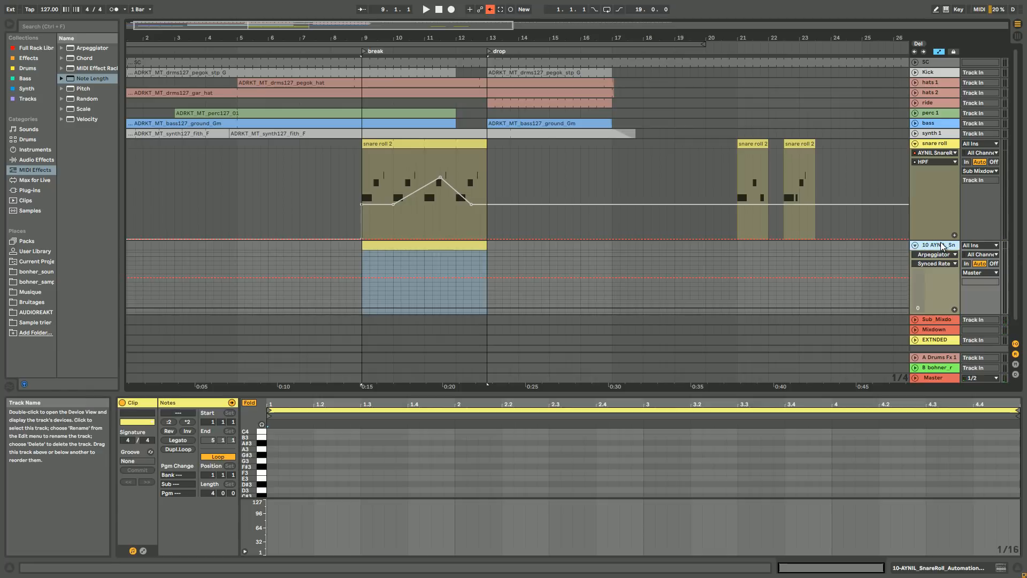
{"action": "key", "text": "ctrl+alt+m"}
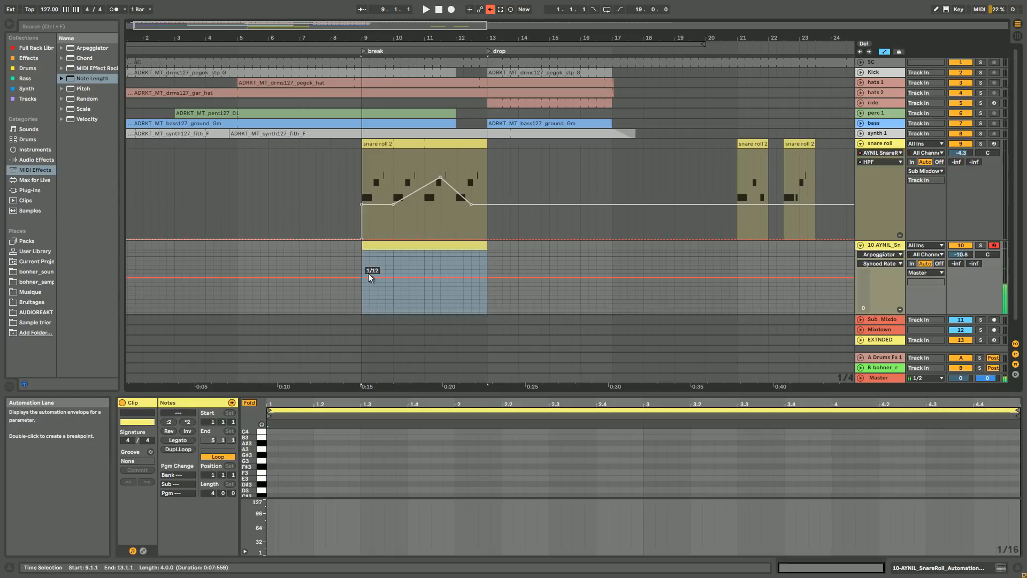
{"action": "double_click", "coordinate": [273, 474]}
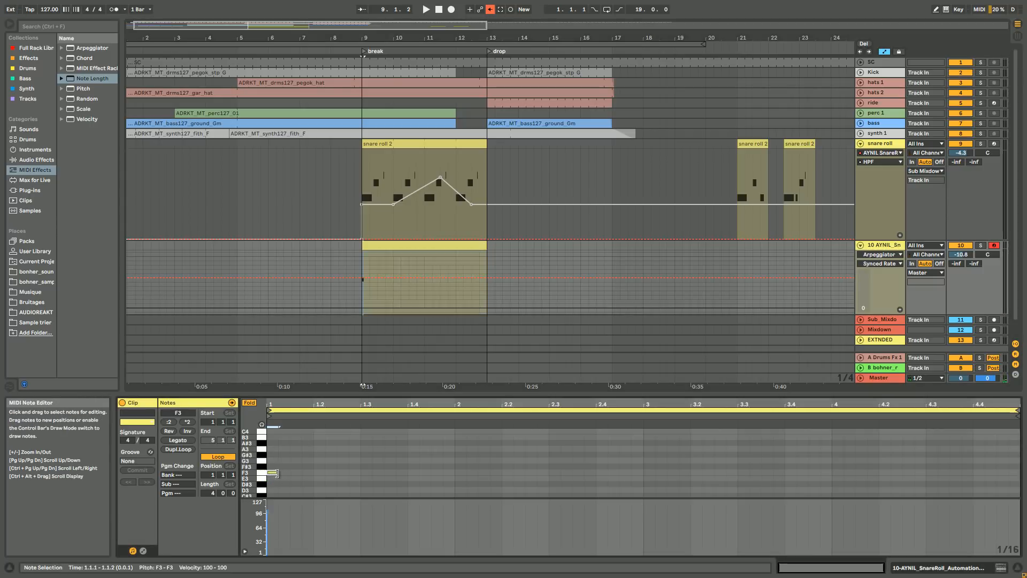
{"action": "left_click_drag", "start_coordinate": [278, 473], "coordinate": [908, 476]}
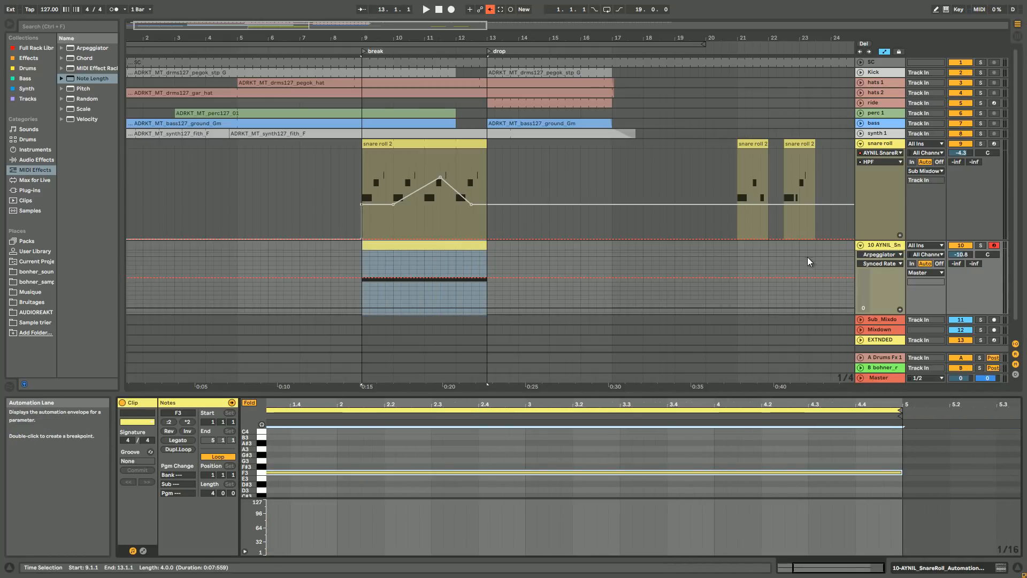
Step the Arpeggiator's Synced Rate automation from 1/4 at bar 9 to faster rates at bars 10, 11 (1/16) and 12 while auditioning.
{"action": "left_click", "coordinate": [363, 278]}
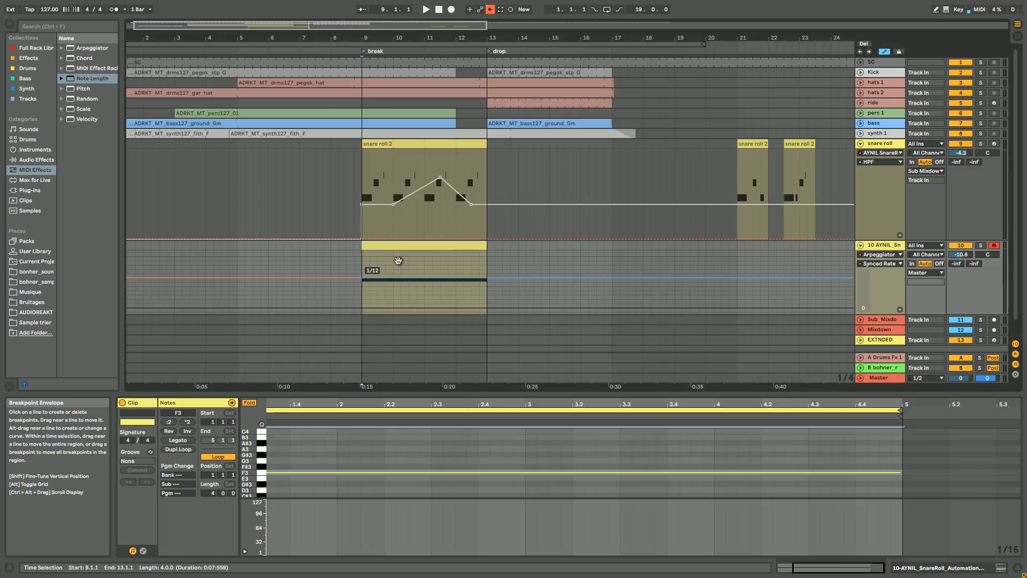
{"action": "key", "text": "space"}
{"action": "left_click_drag", "start_coordinate": [369, 25], "coordinate": [326, 32]}
{"action": "key", "text": "space"}
{"action": "left_click_drag", "start_coordinate": [222, 277], "coordinate": [221, 277]}
{"action": "key", "text": "space"}
{"action": "left_click_drag", "start_coordinate": [306, 264], "coordinate": [385, 281]}
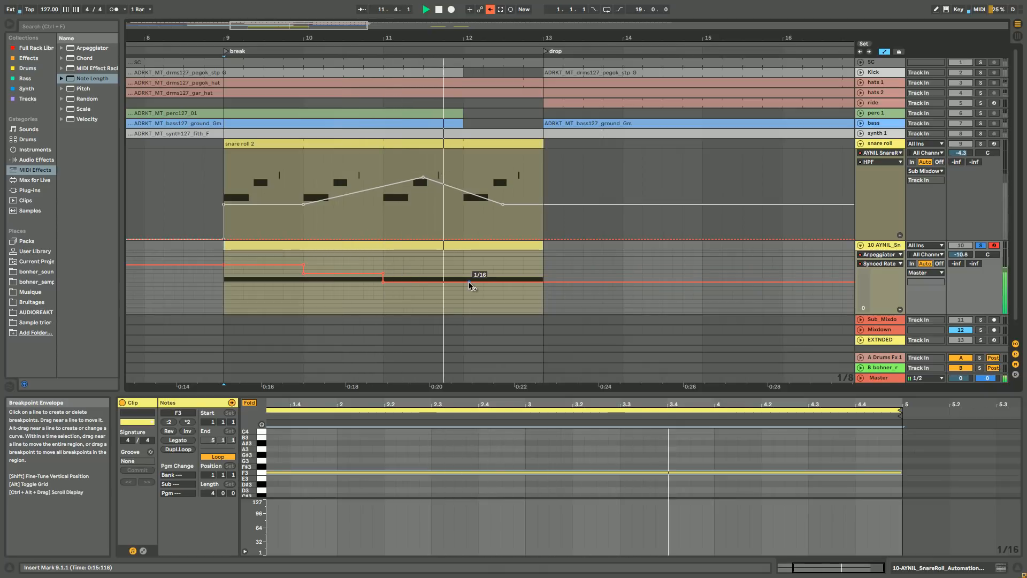
{"action": "left_click_drag", "start_coordinate": [464, 282], "coordinate": [475, 287]}
{"action": "key", "text": "space"}
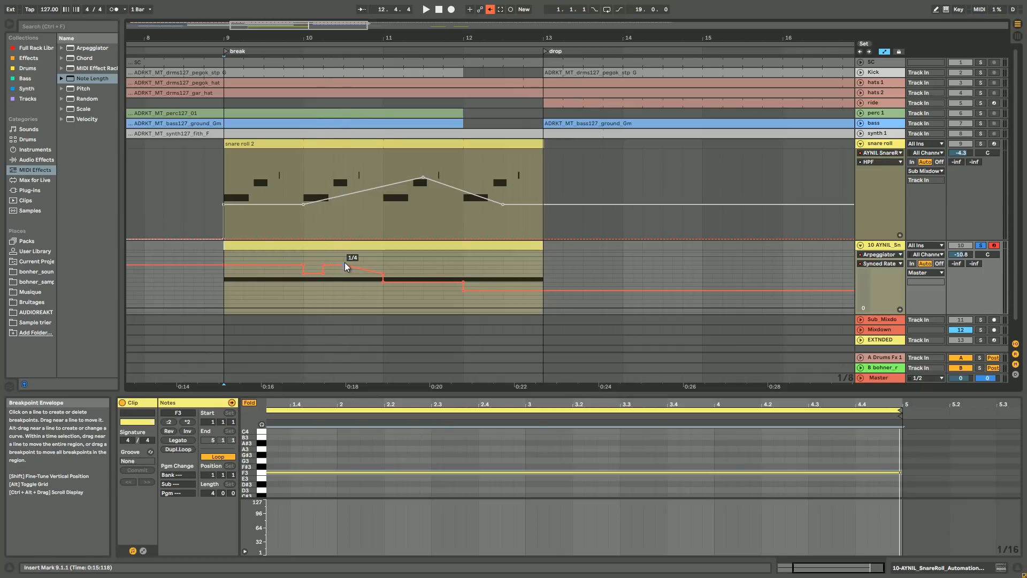
Shape the Synced Rate automation with a return to 1/4 from 10.2 to 10.3 and a faster burst from 11.2 to 11.3.
{"action": "left_click_drag", "start_coordinate": [345, 268], "coordinate": [346, 273]}
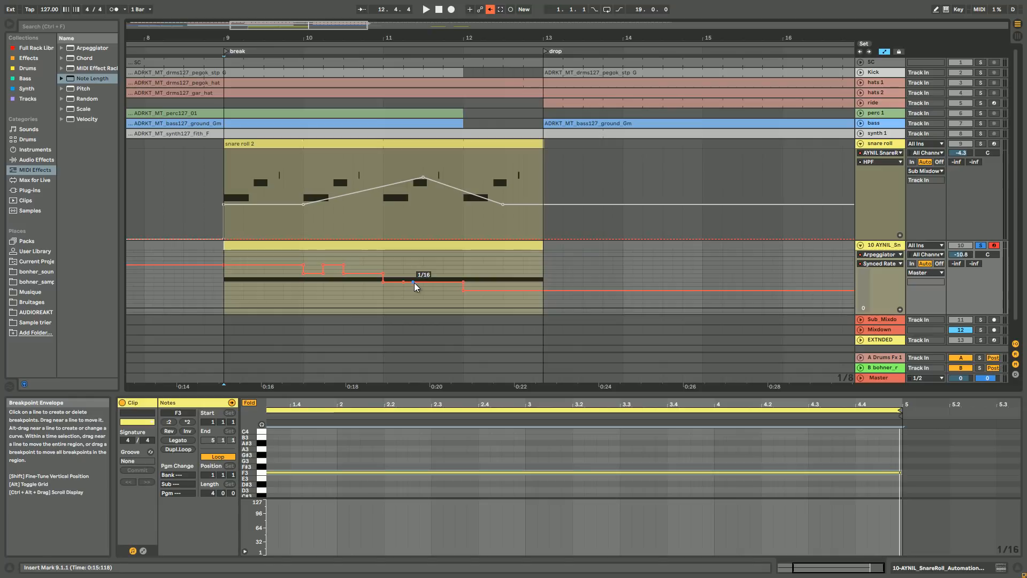
{"action": "left_click_drag", "start_coordinate": [415, 284], "coordinate": [421, 293]}
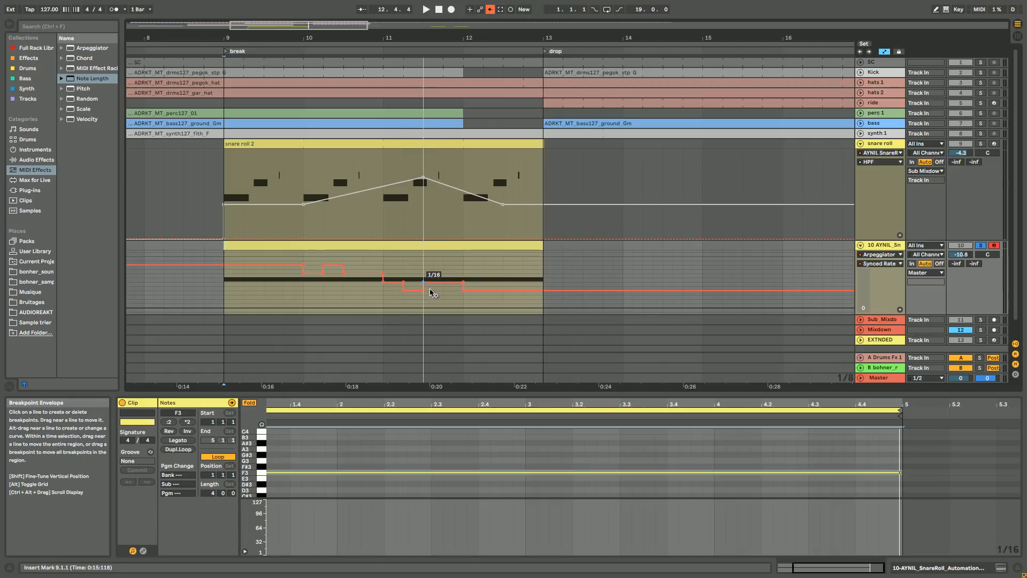
Audition the roll from 9.4.3 and hold the Synced Rate automation at 1/16 from bar 12 onward.
{"action": "left_click", "coordinate": [293, 300]}
{"action": "key", "text": "space"}
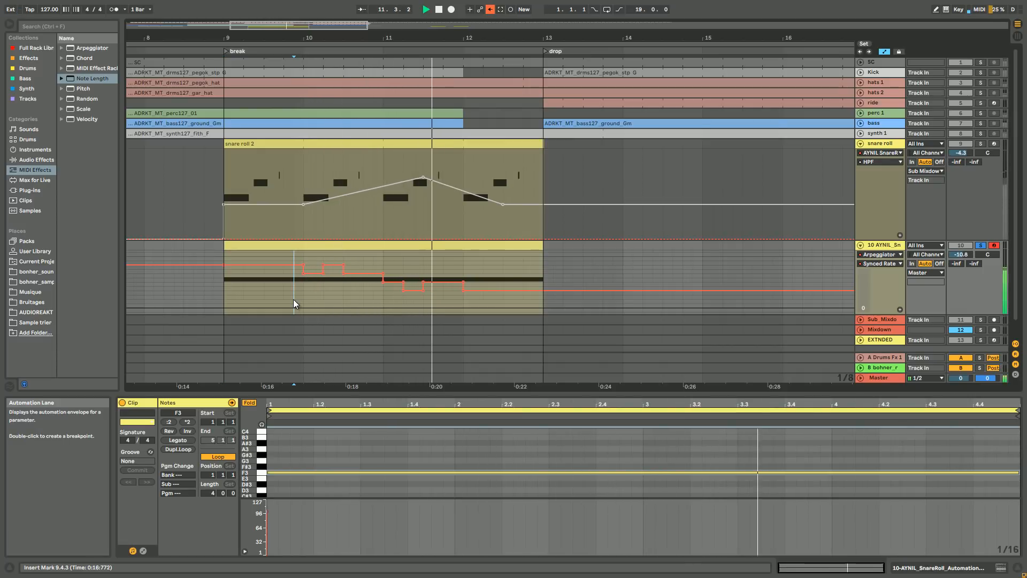
{"action": "key", "text": "space"}
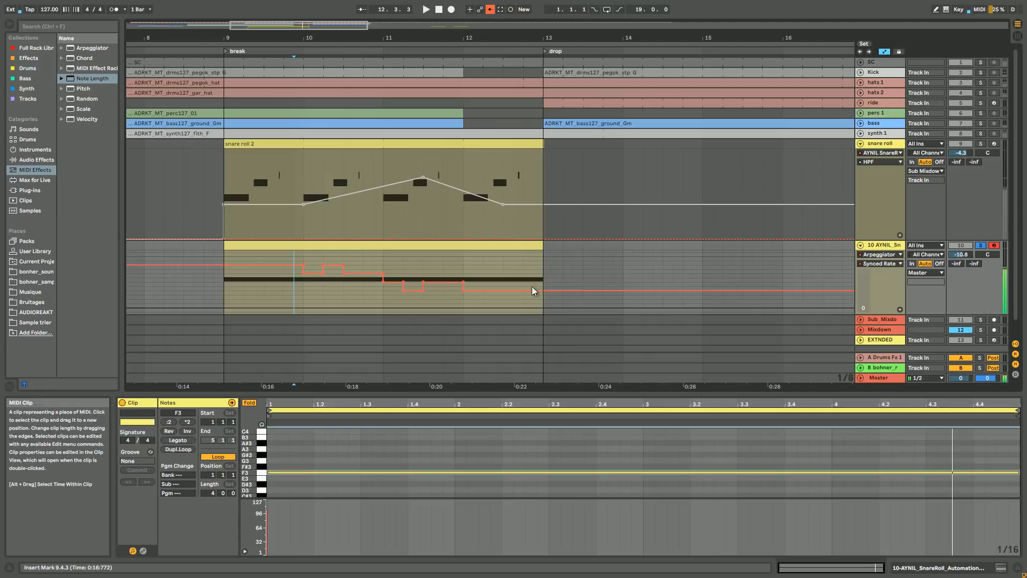
{"action": "left_click", "coordinate": [464, 290]}
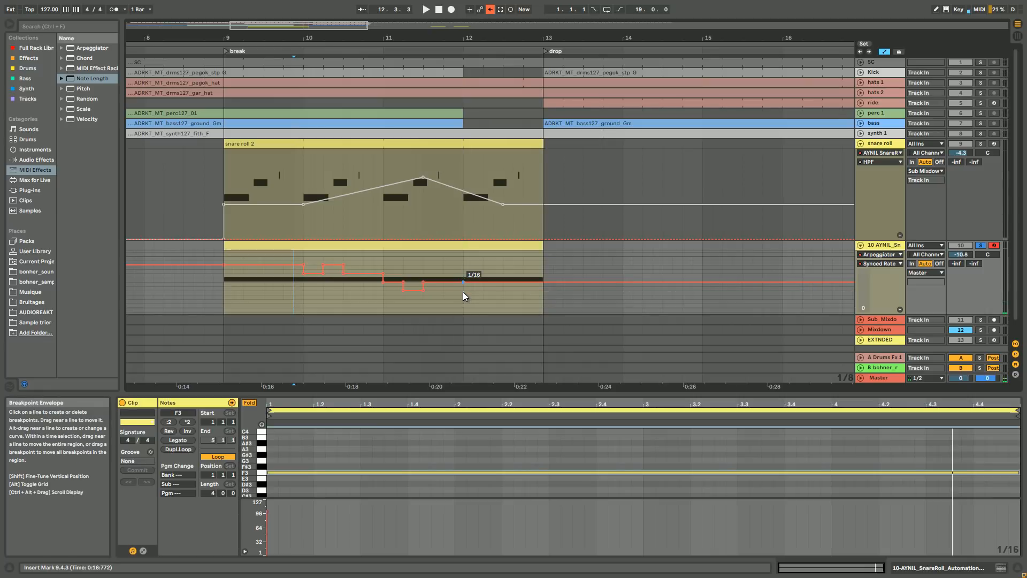
Review the devices inside the AYNIL_SnareRoll_Automation rack and hide them again.
{"action": "left_click", "coordinate": [885, 249]}
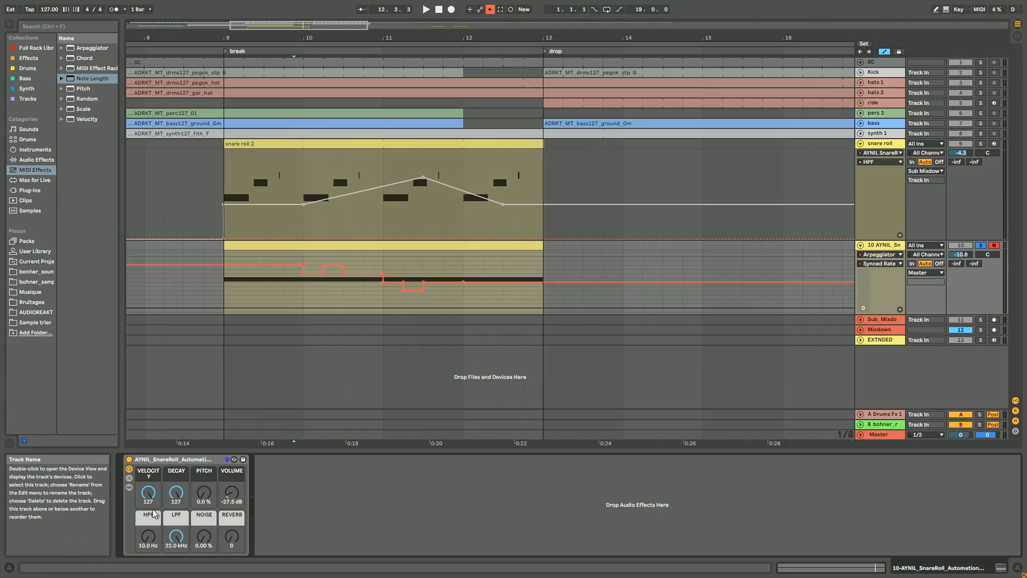
{"action": "left_click", "coordinate": [129, 487]}
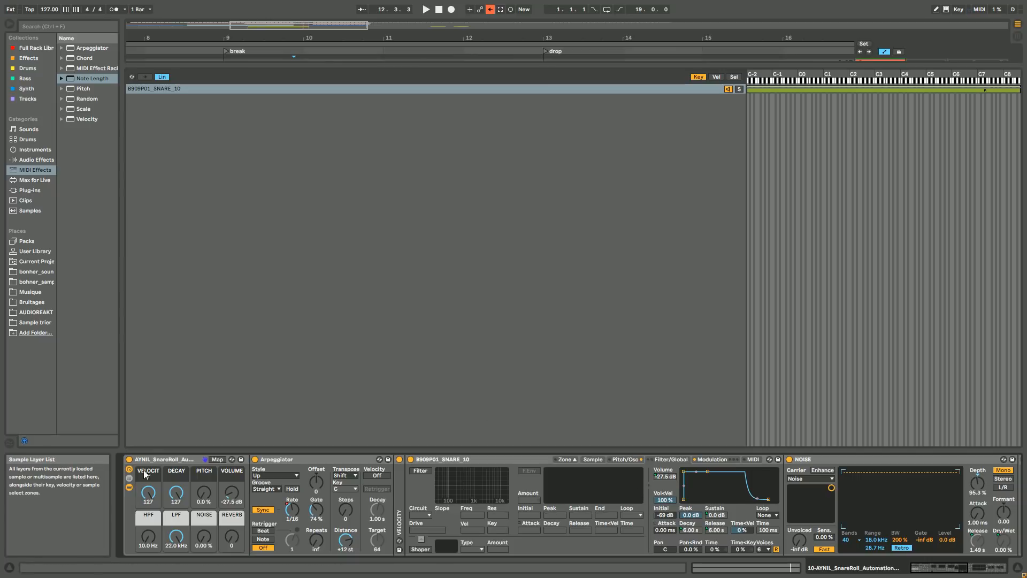
{"action": "left_click", "coordinate": [129, 486]}
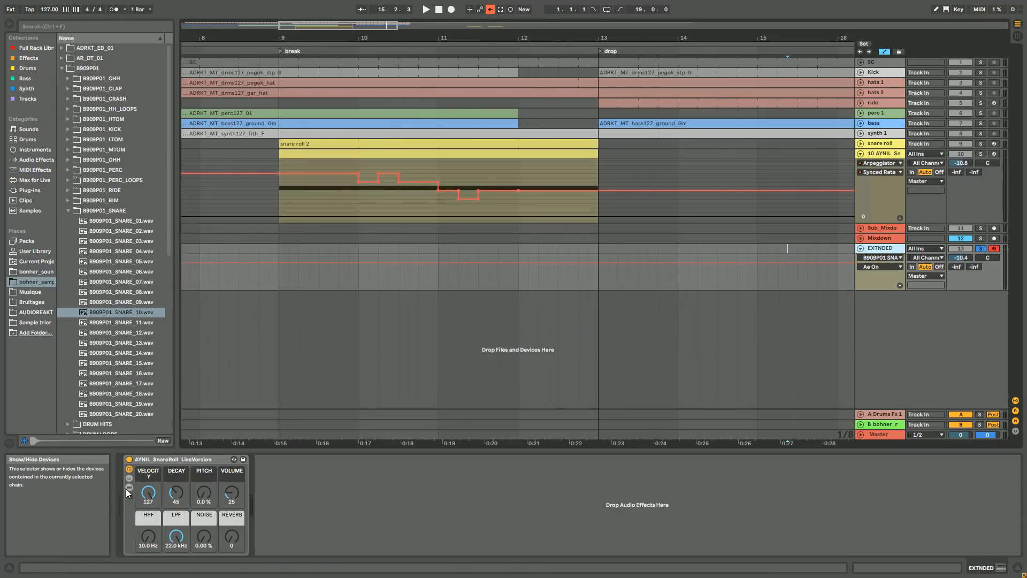
Show the devices of the EXTNDED track's rack and examine the snare and clap chains inside AYNIL_MidiRoll.
{"action": "left_click", "coordinate": [129, 486]}
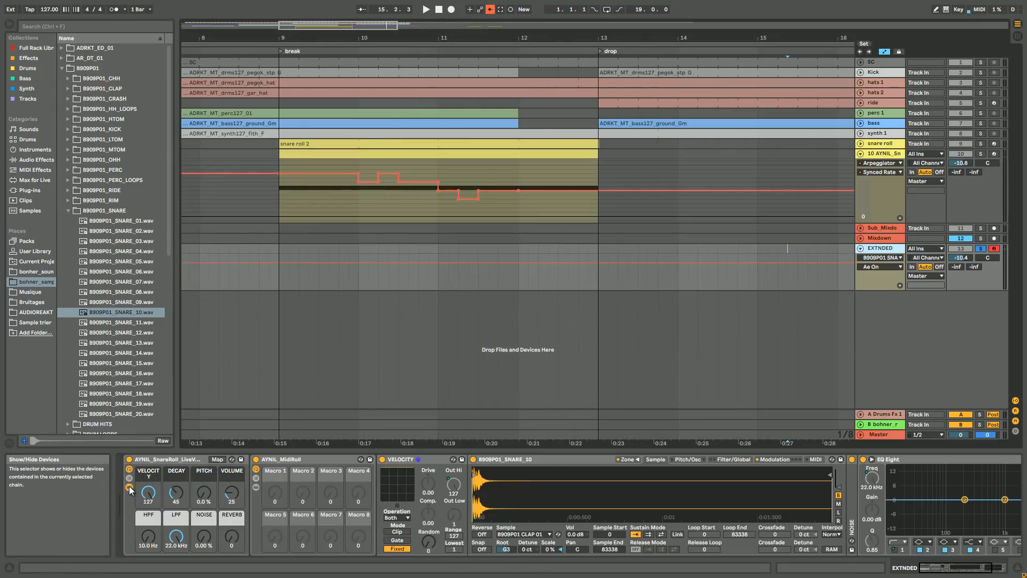
{"action": "left_click", "coordinate": [255, 487]}
{"action": "scroll", "coordinate": [439, 502], "scroll_direction": "up", "scroll_amount": 2}
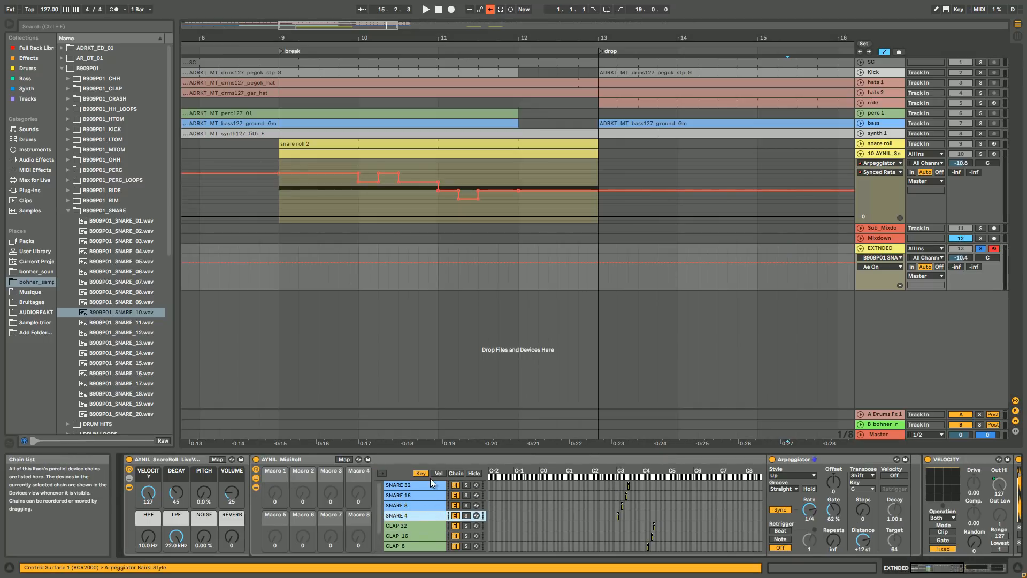
{"action": "scroll", "coordinate": [417, 524], "scroll_direction": "down", "scroll_amount": 2}
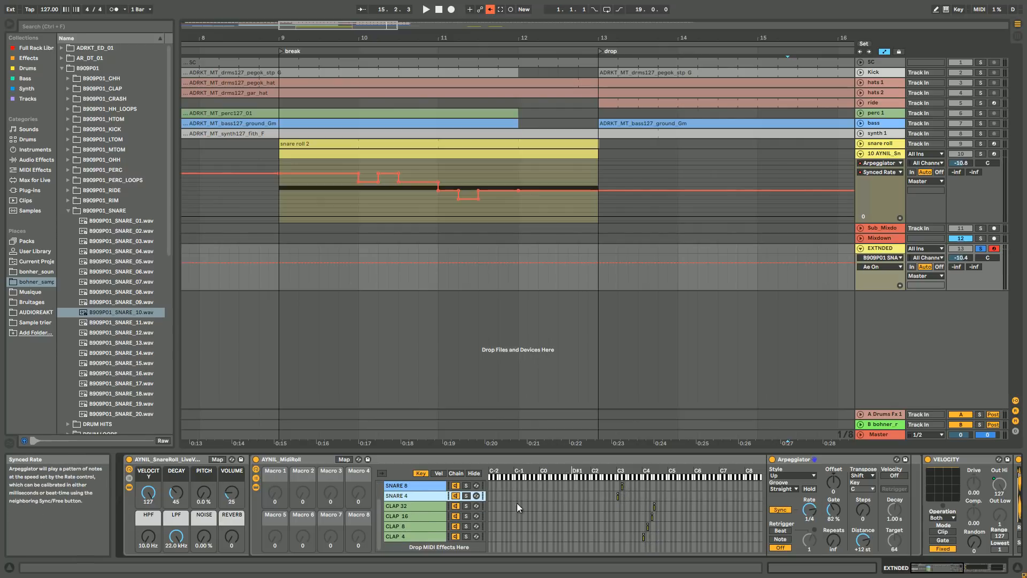
{"action": "scroll", "coordinate": [407, 498], "scroll_direction": "up", "scroll_amount": 2}
{"action": "scroll", "coordinate": [409, 515], "scroll_direction": "down", "scroll_amount": 2}
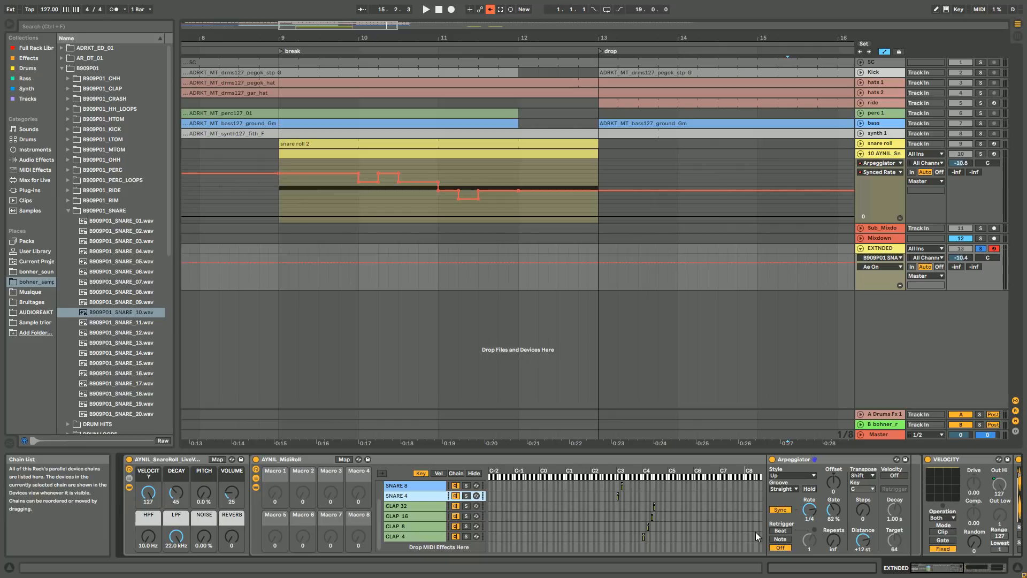